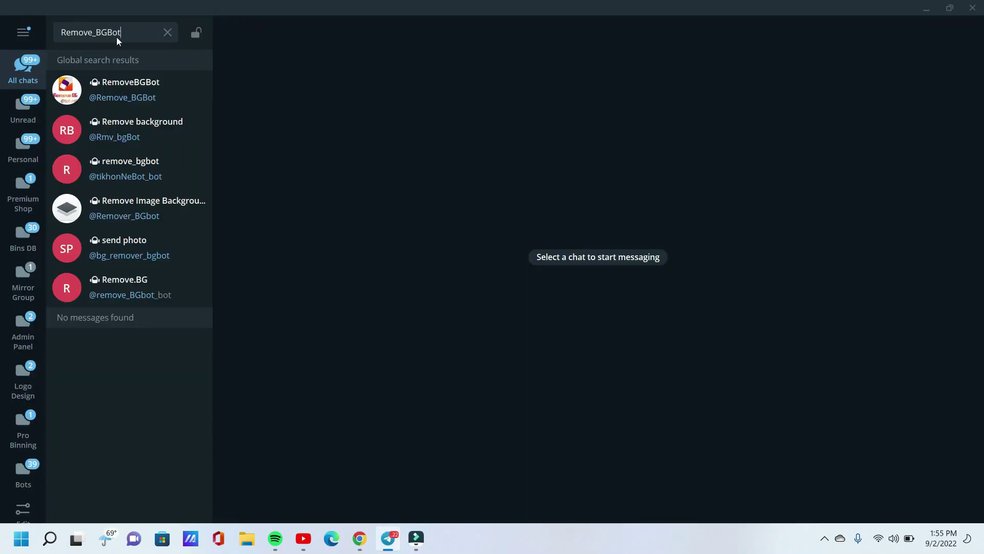
Search for Remove_BGBot and open the RemoveBGBot chat from the global search results
drag(128, 33, 56, 34)
click(171, 103)
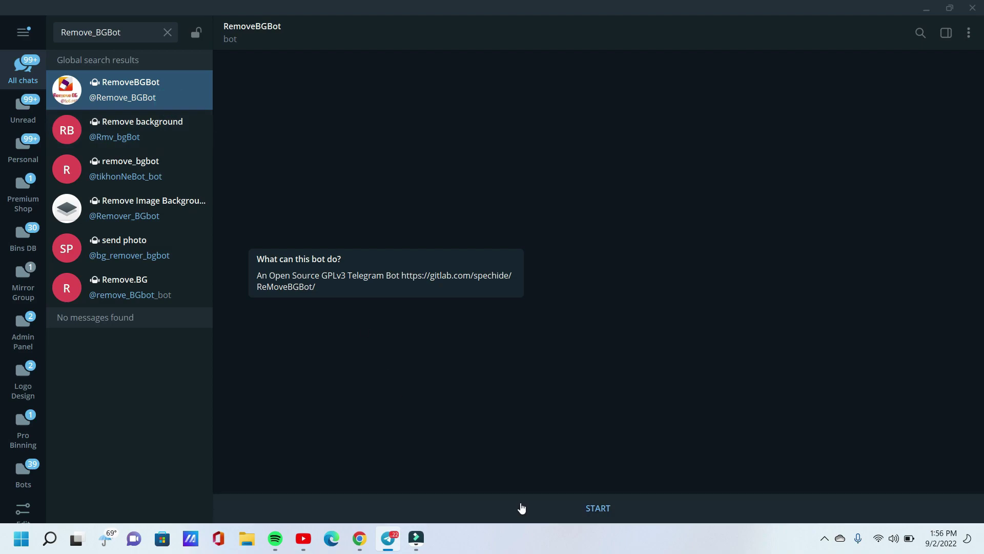
Start RemoveBGBot, clear the search, and collapse the chat list to an avatar-only column
click(598, 508)
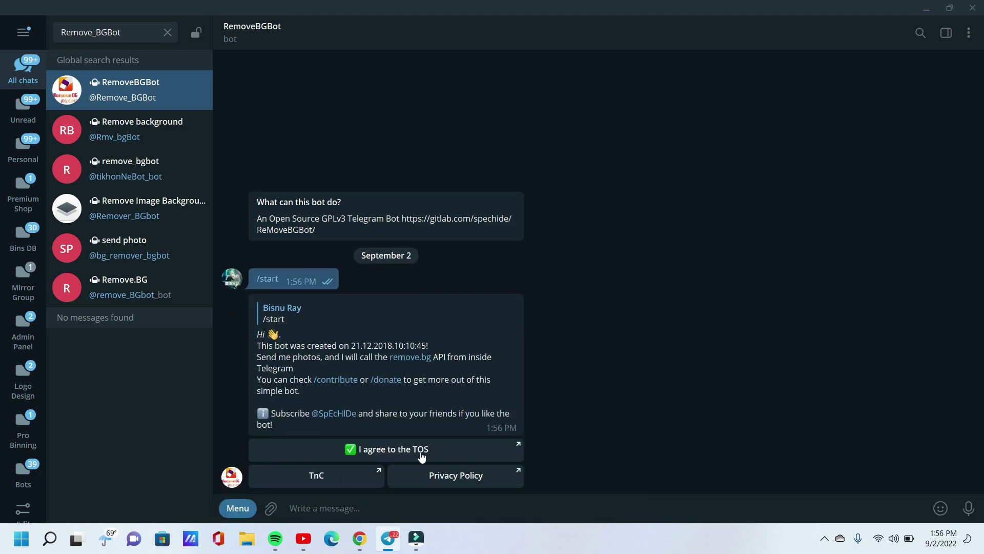
click(167, 32)
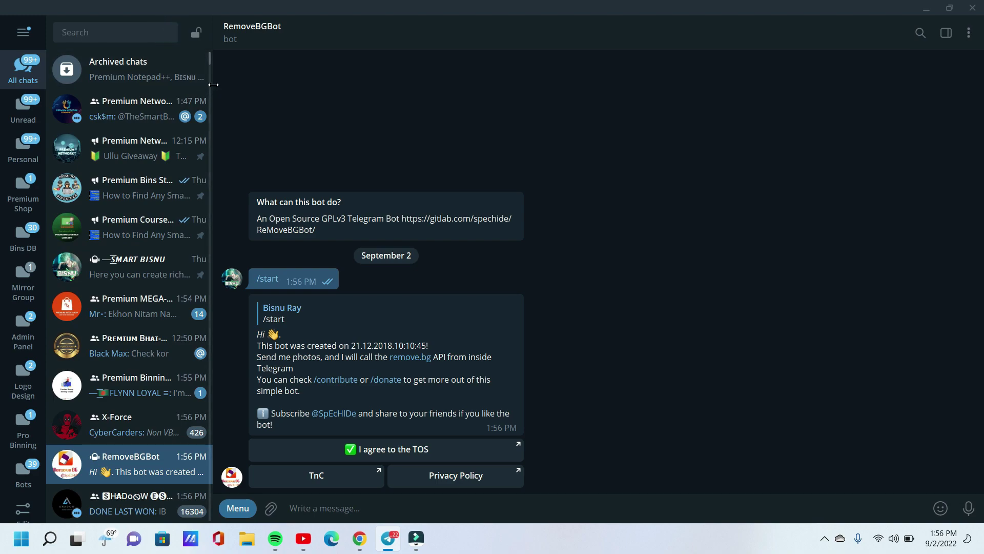
drag(211, 84, 88, 99)
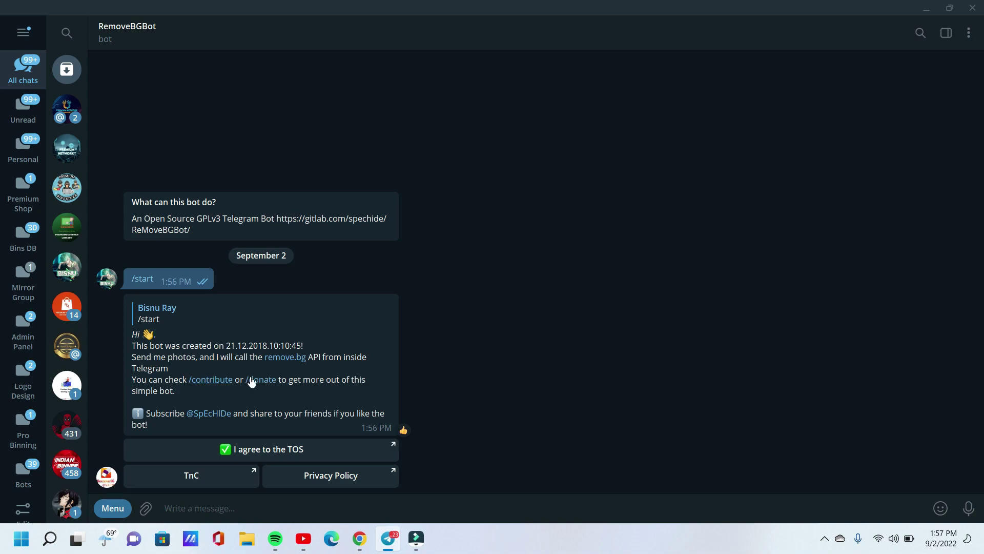
Request /contribute, read through its three API-key steps, and follow the RemoveBG sign-up link
click(218, 379)
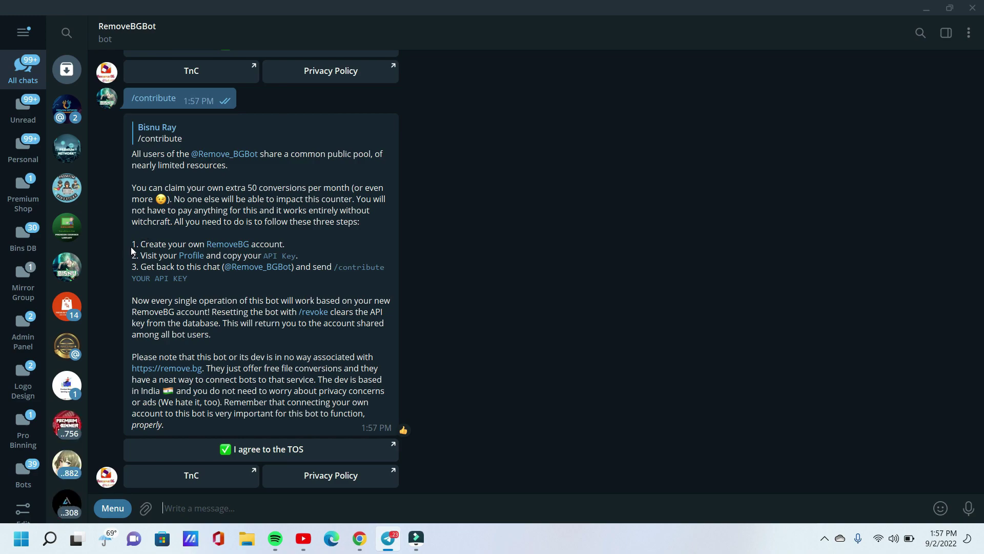
drag(132, 243, 285, 246)
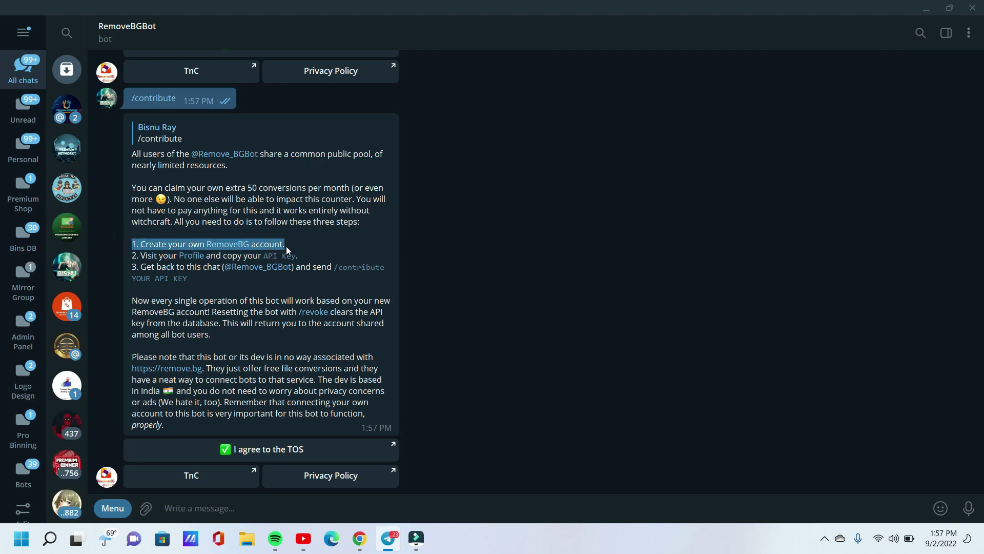
click(152, 296)
drag(132, 255, 300, 254)
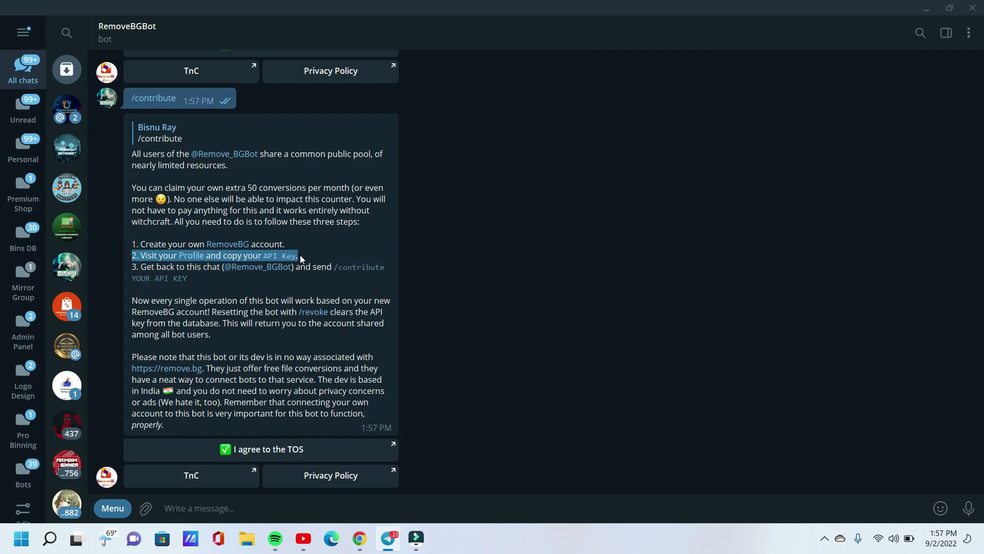
click(300, 254)
drag(128, 266, 198, 282)
click(198, 282)
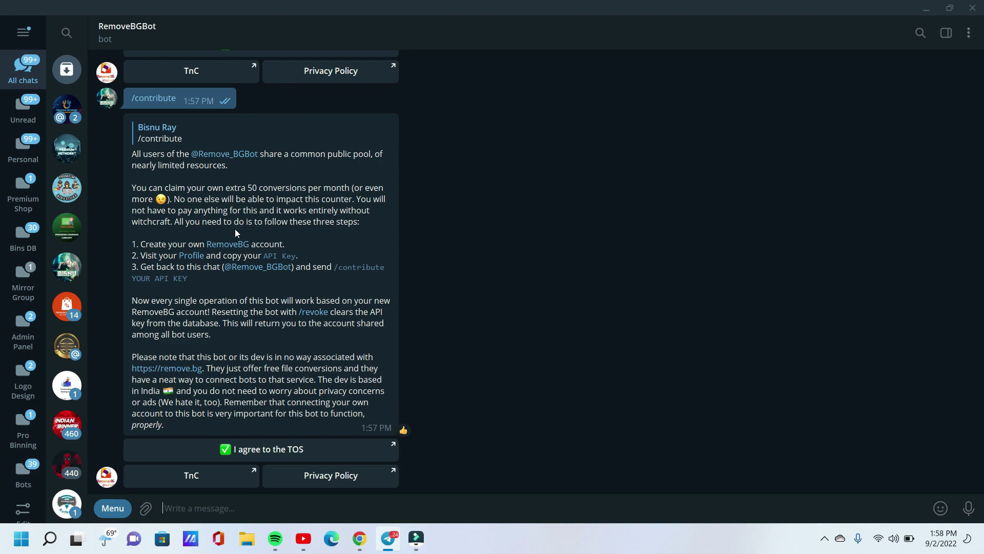
click(227, 244)
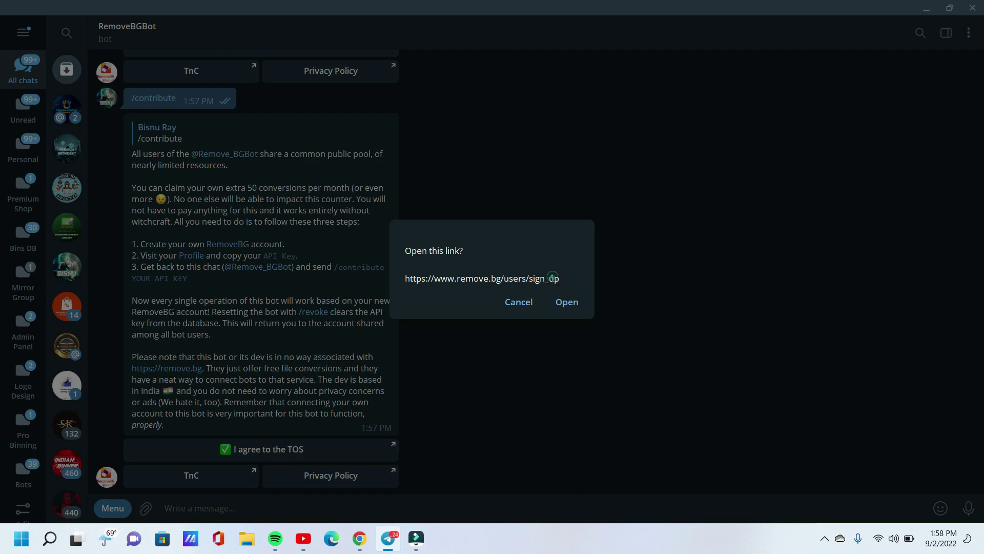
Open the remove.bg link, sign in with a Google account, and show the account menu
click(567, 304)
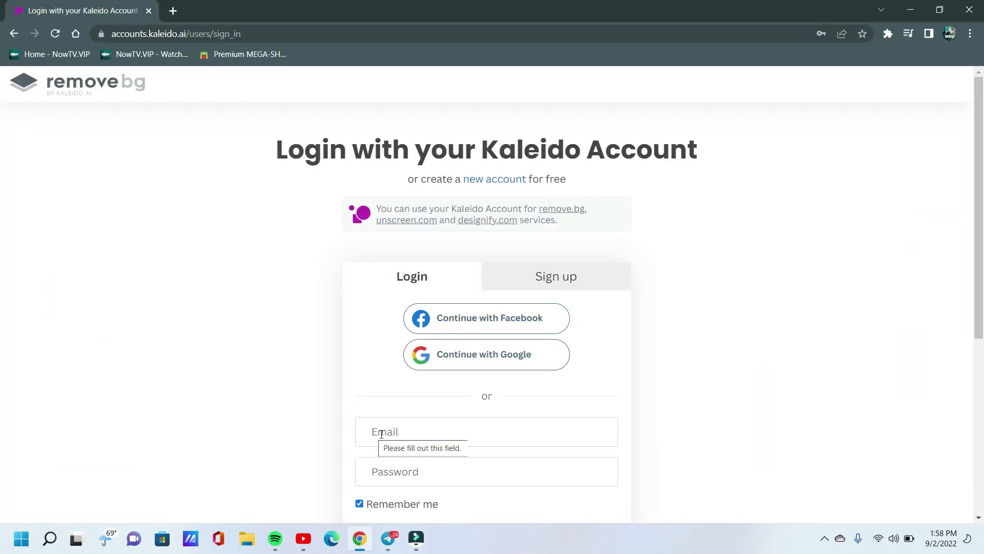
click(474, 366)
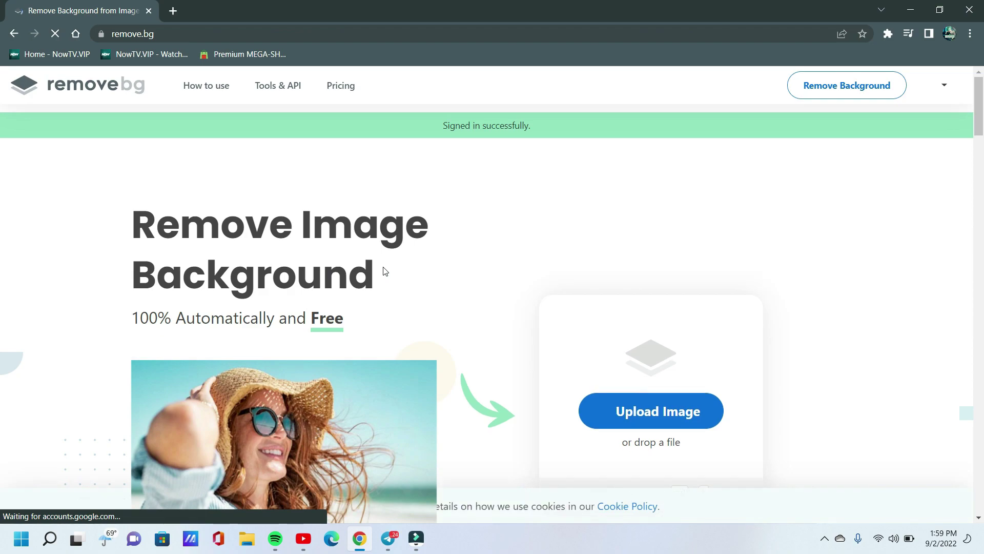
drag(437, 127, 543, 127)
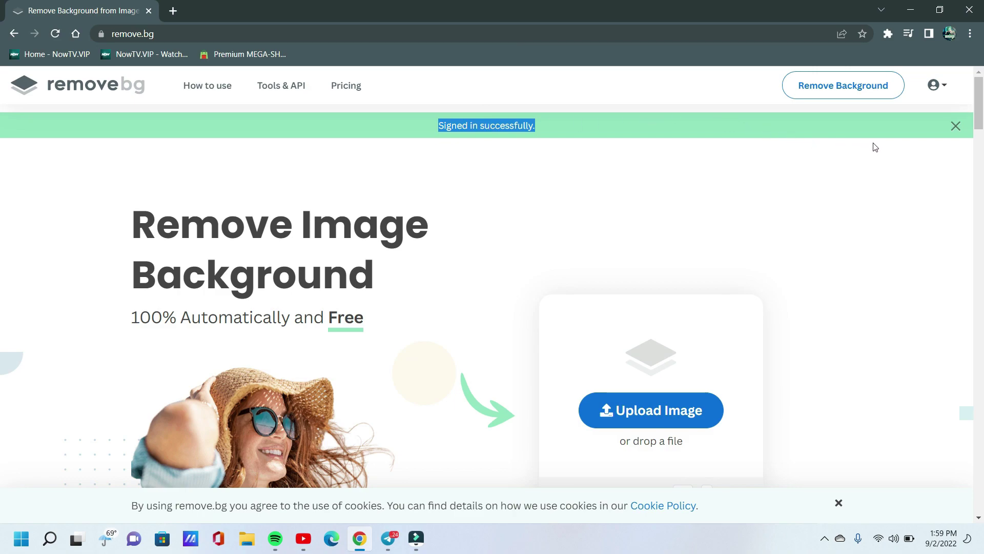
click(940, 86)
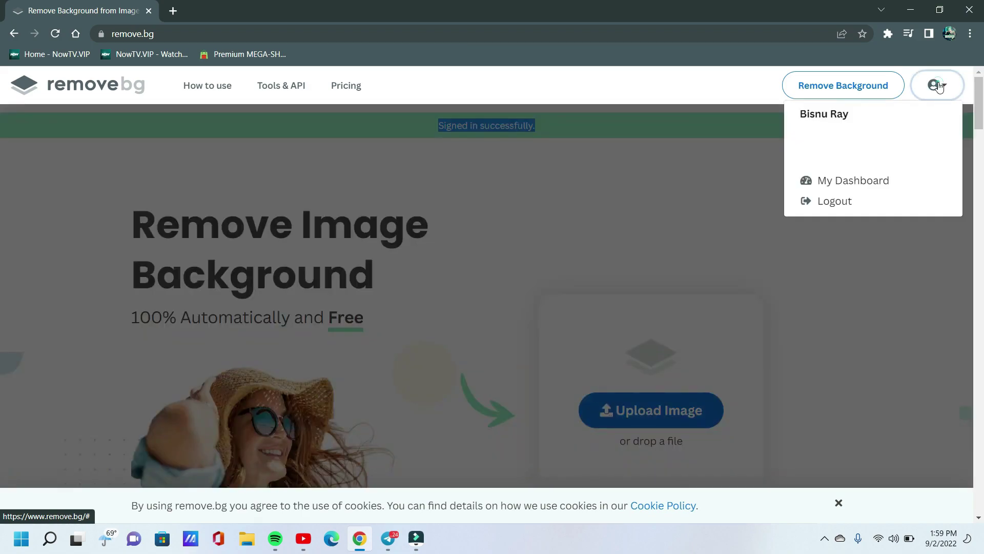
Copy the Untitled API Key from the remove.bg dashboard's API Keys section, then return to Telegram
click(820, 183)
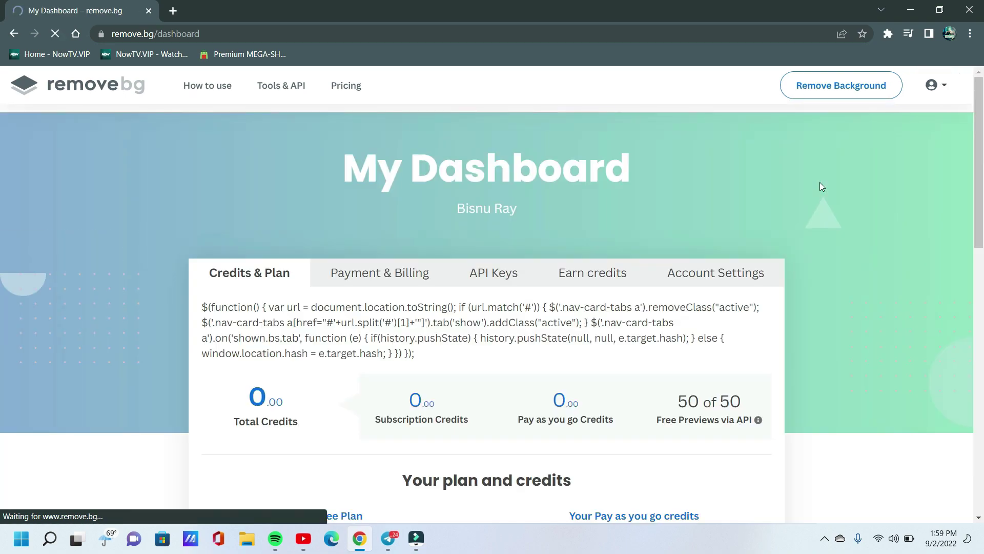
scroll(666, 258, down, 1)
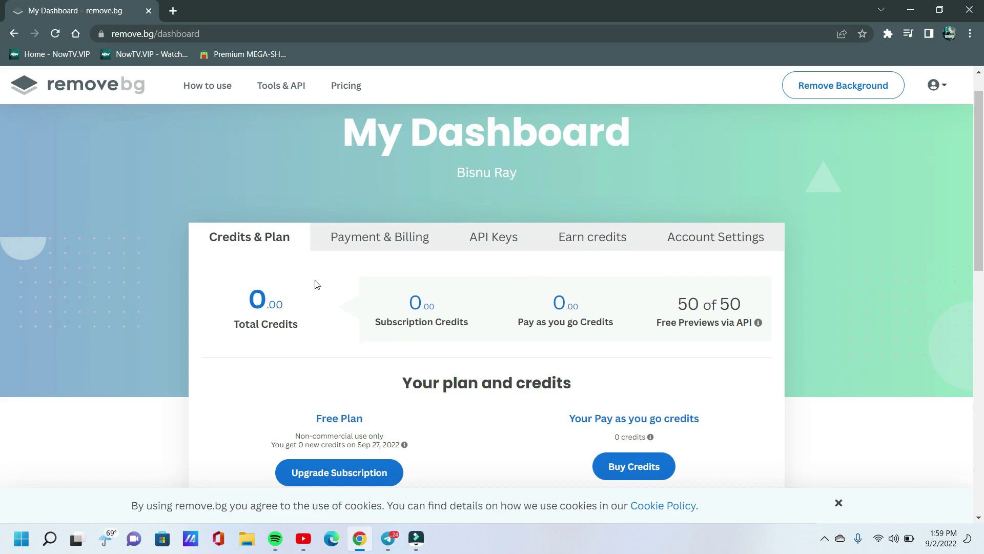
click(530, 241)
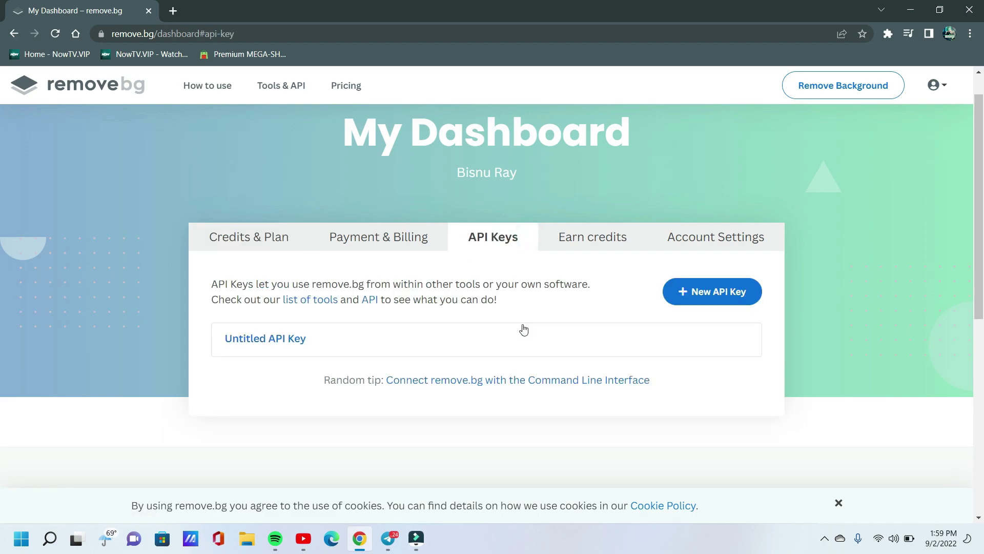
click(295, 342)
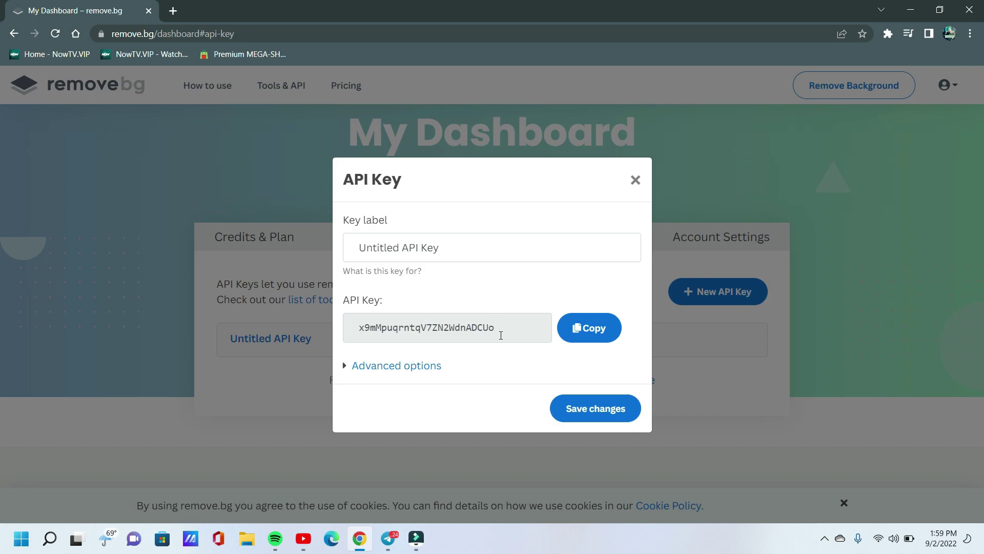
click(594, 332)
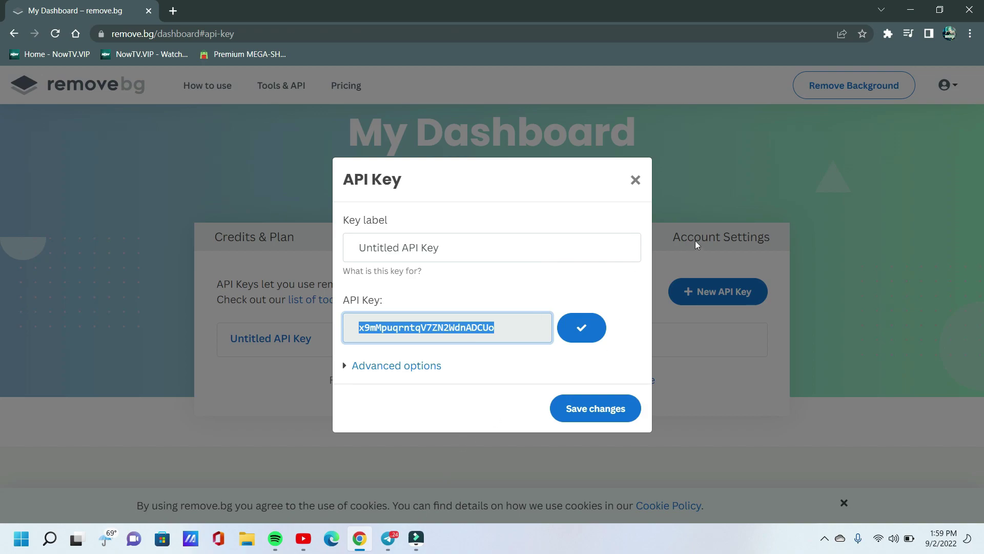
click(388, 538)
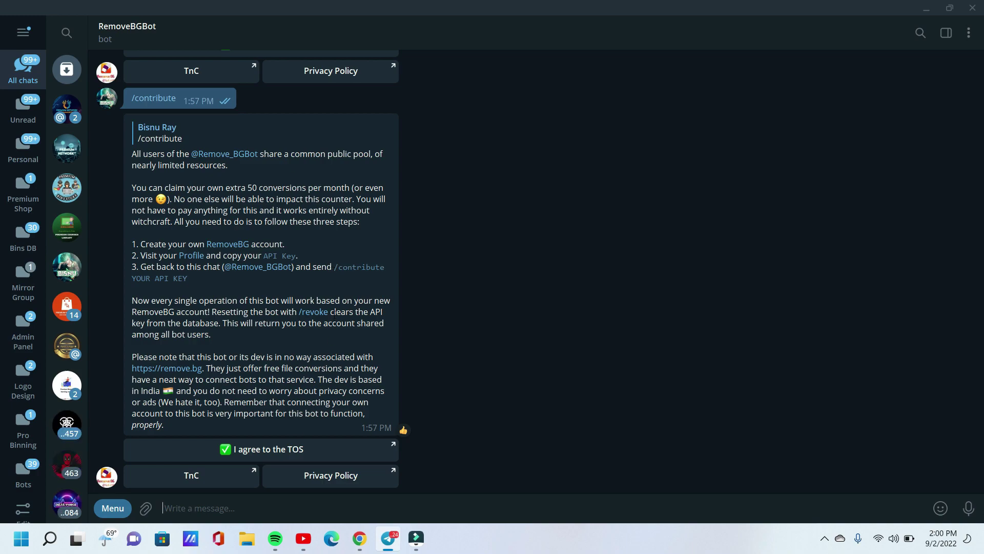
Copy the bot's /contribute command into the message box
drag(334, 267, 393, 267)
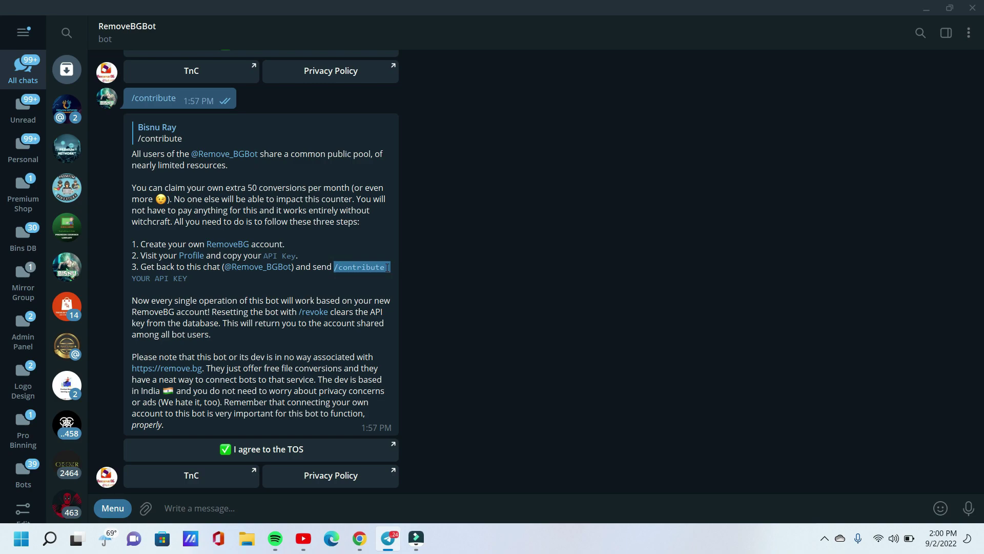
right_click(387, 267)
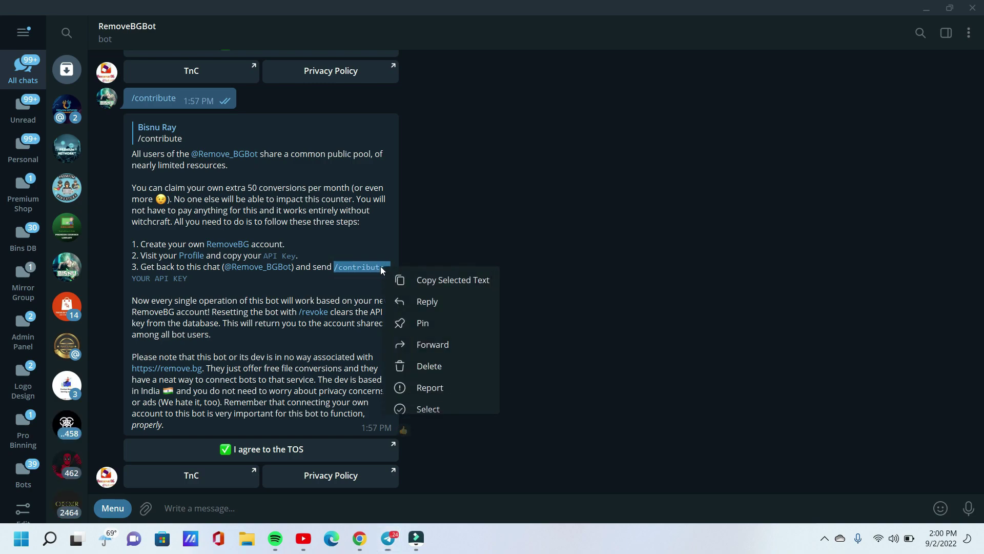
click(414, 281)
click(275, 503)
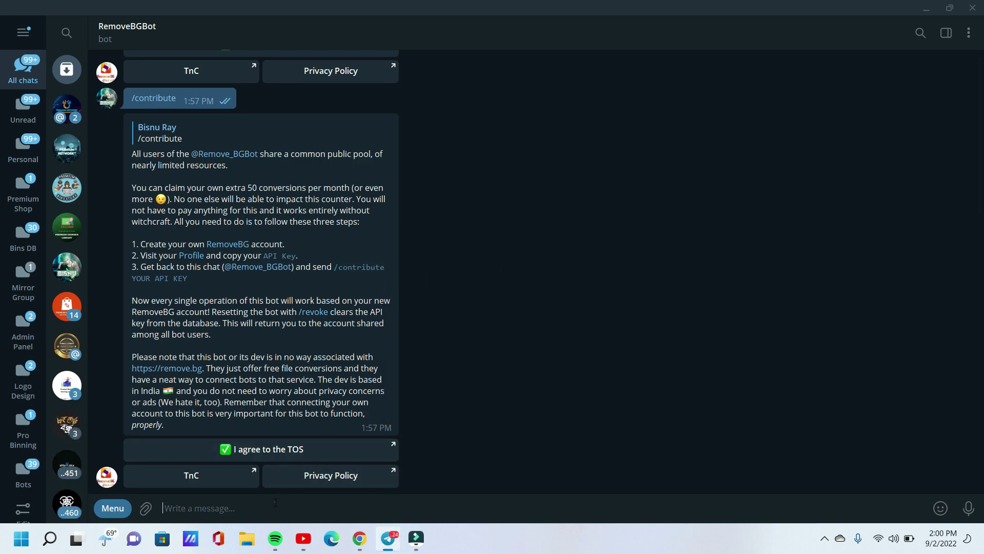
key(ctrl+v)
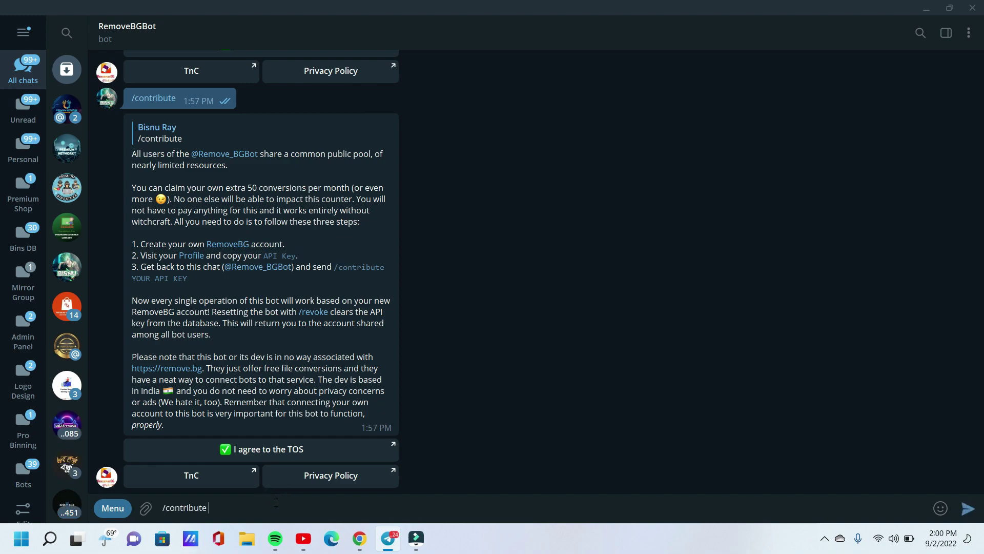
Append the remove.bg API key from clipboard history and send the message
key(super+v)
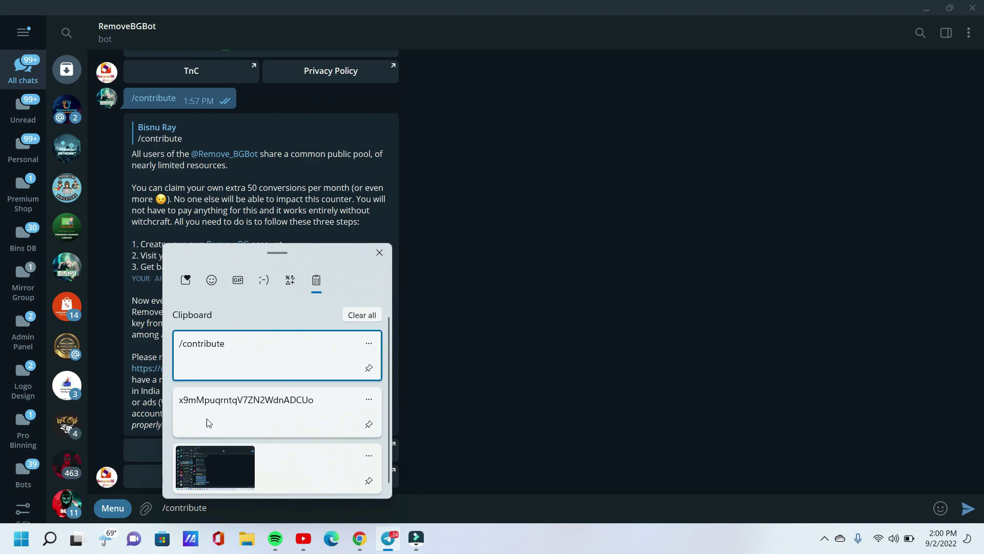
click(205, 425)
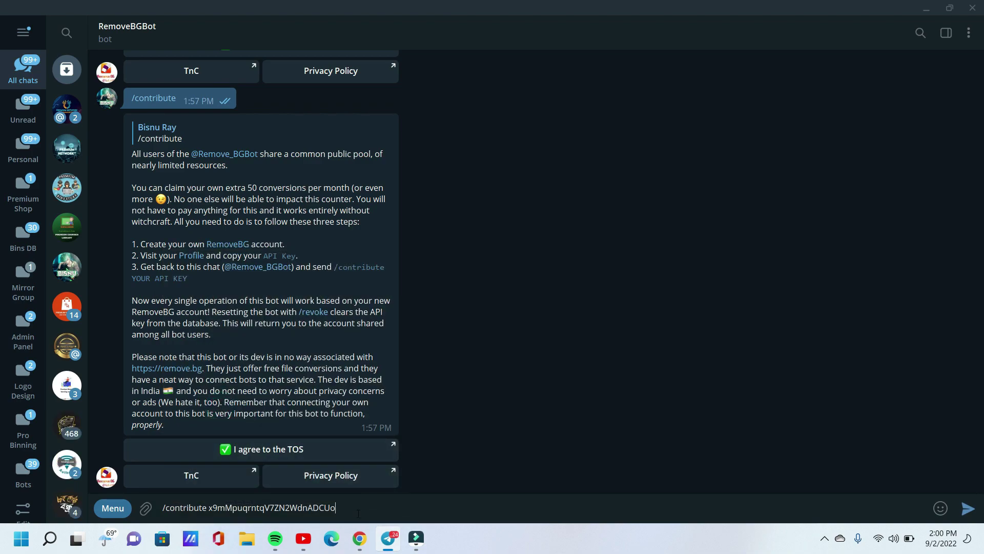
key(ctrl+a)
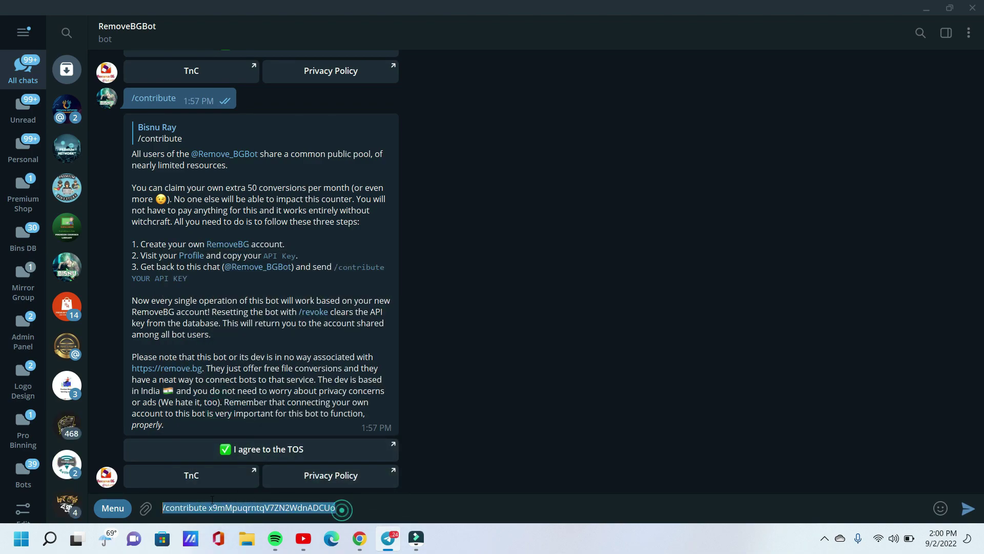
key(Return)
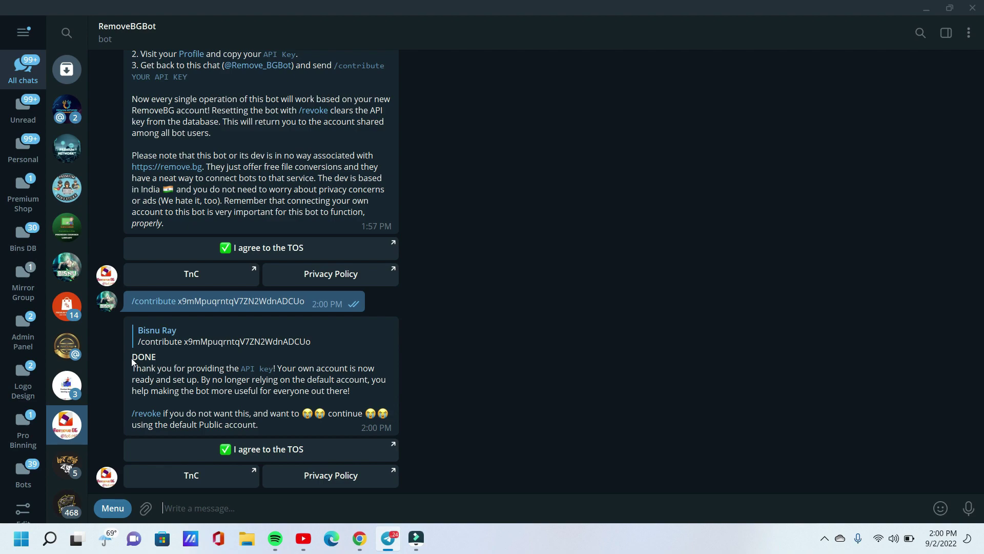
Look over the bot's DONE reply, then paste the anime boy picture into a send-photo dialog
drag(133, 357, 354, 391)
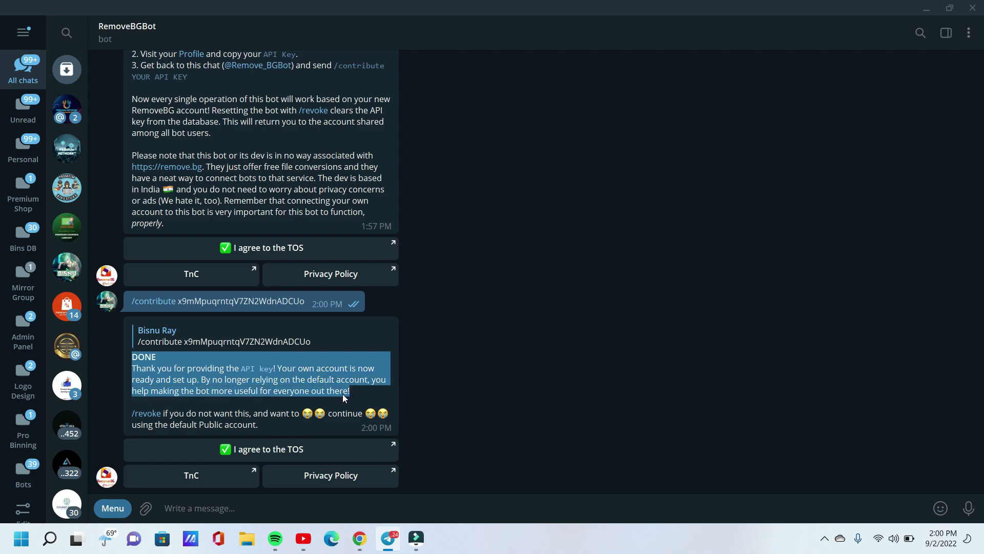
click(272, 429)
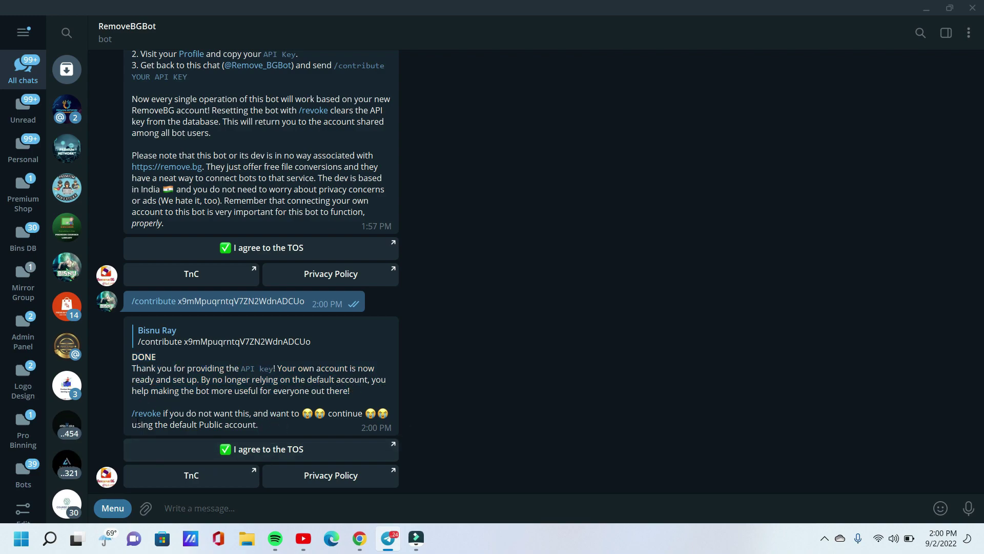
drag(130, 412, 165, 414)
click(183, 410)
click(183, 411)
key(ctrl+v)
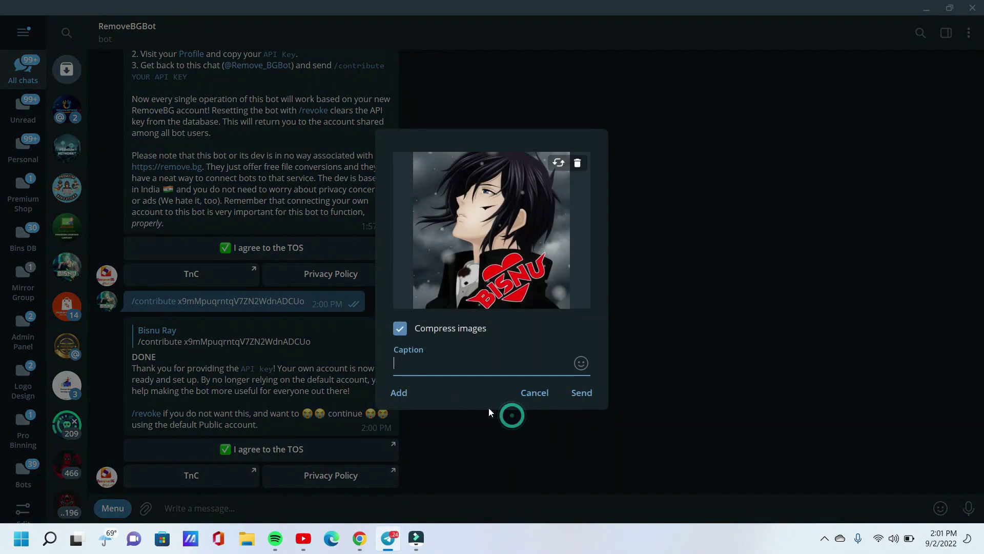
Send the anime picture, then download and view the transparent PNG the bot returns
click(583, 393)
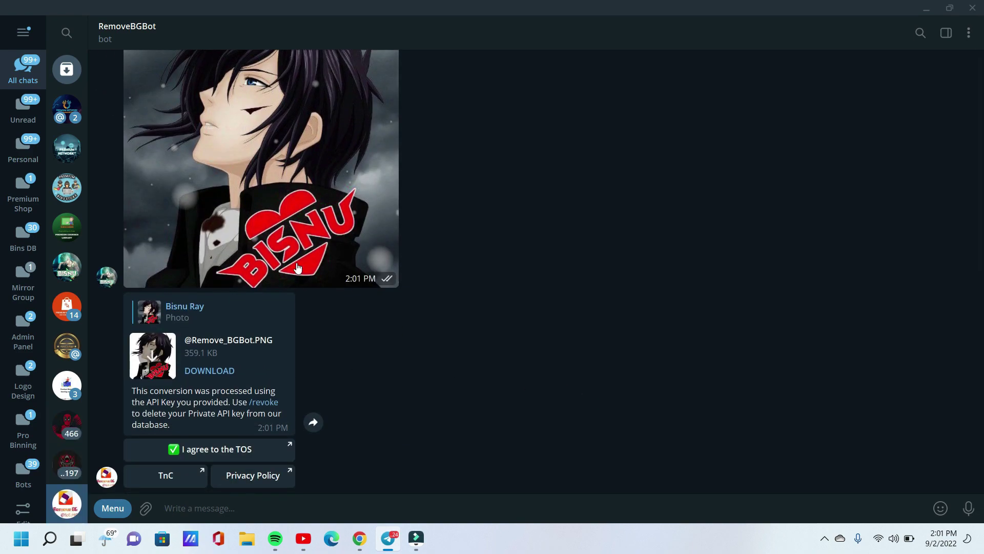
click(163, 353)
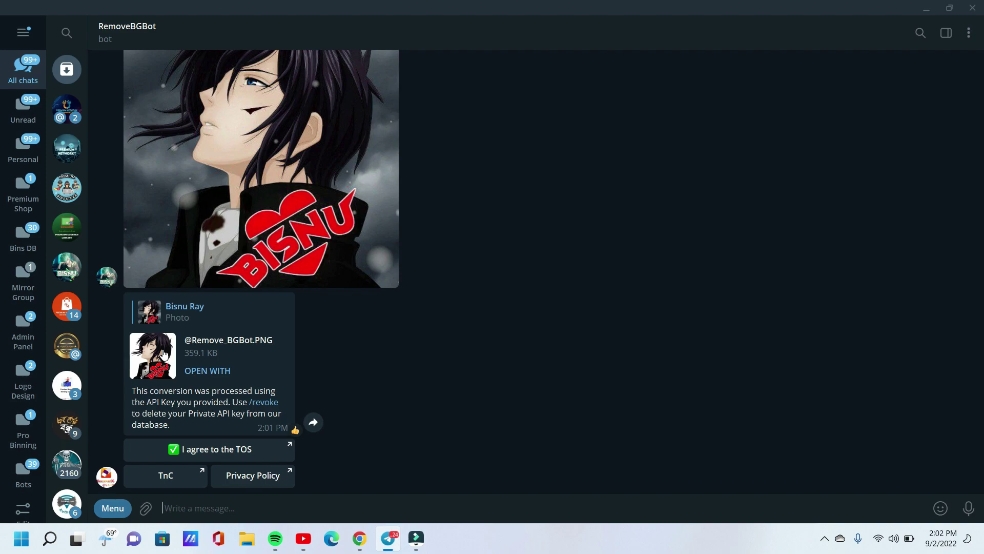
click(142, 355)
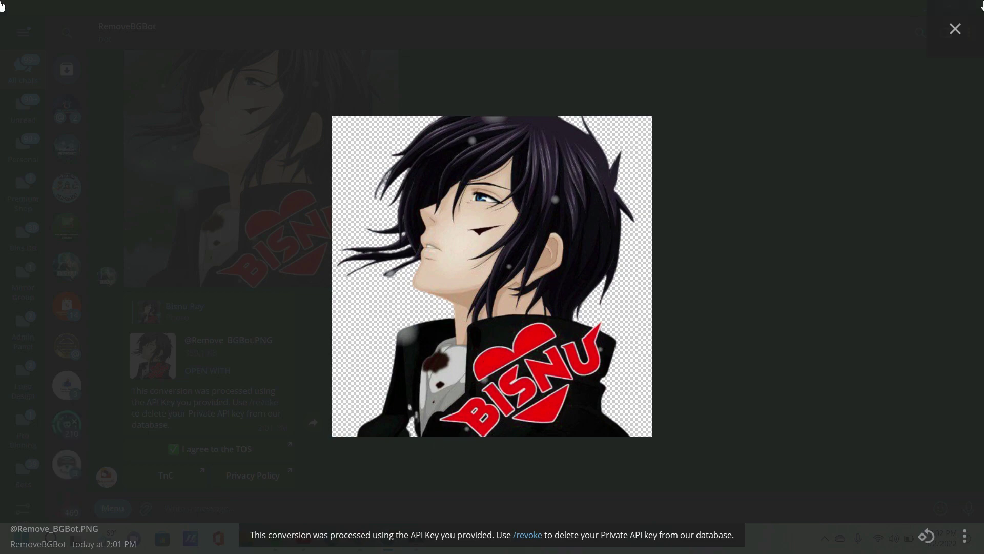
click(930, 56)
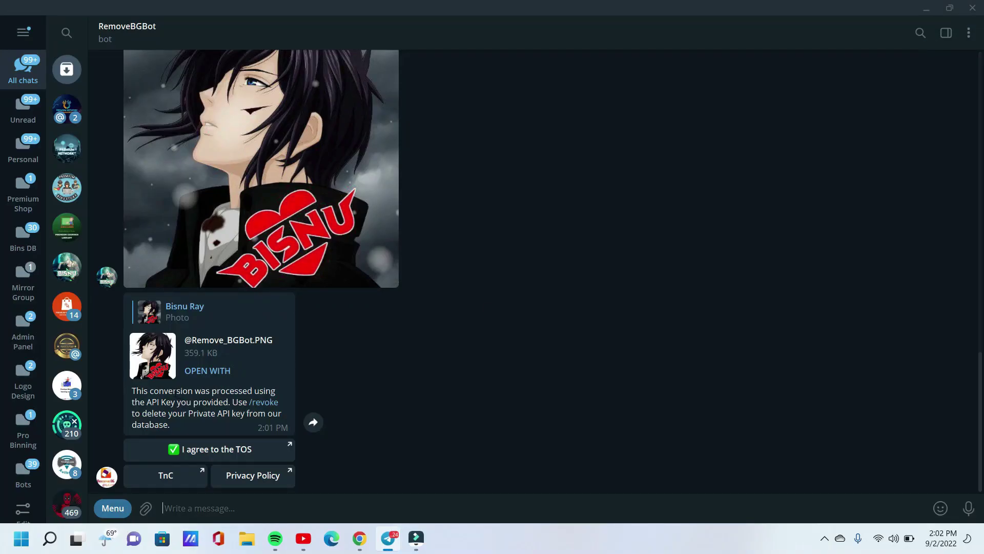
click(359, 538)
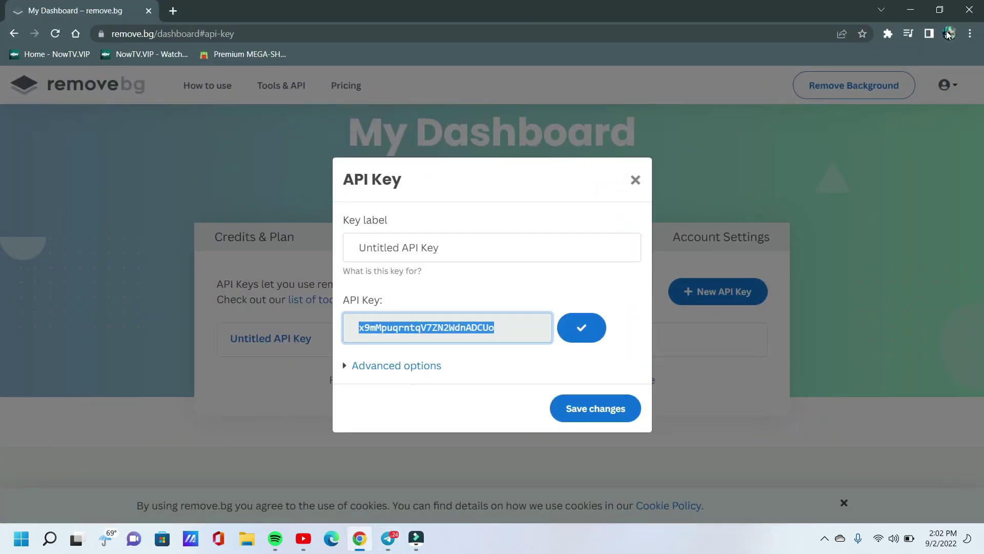
Snap Chrome right and Telegram left, close the API Key dialog, and open a new tab
mouse_move(945, 14)
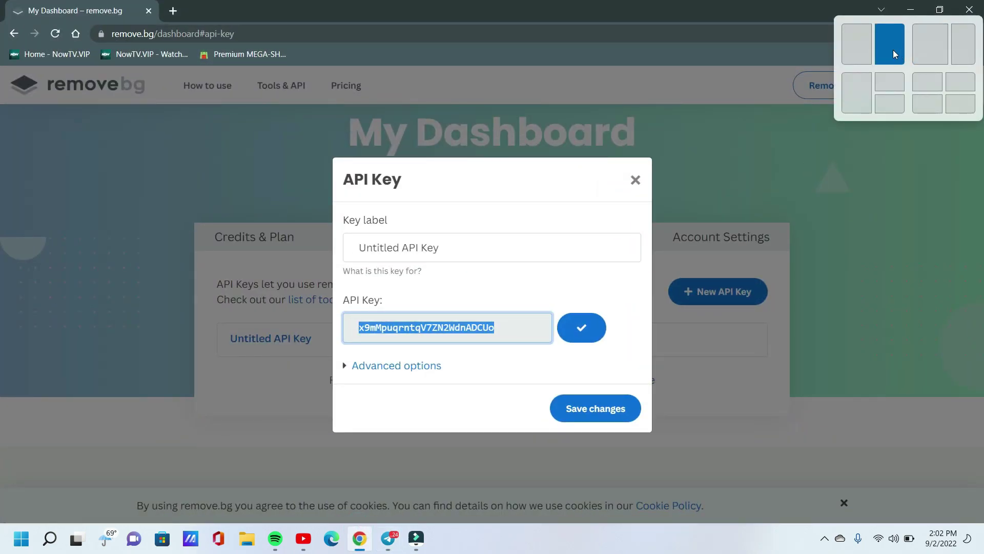
click(893, 50)
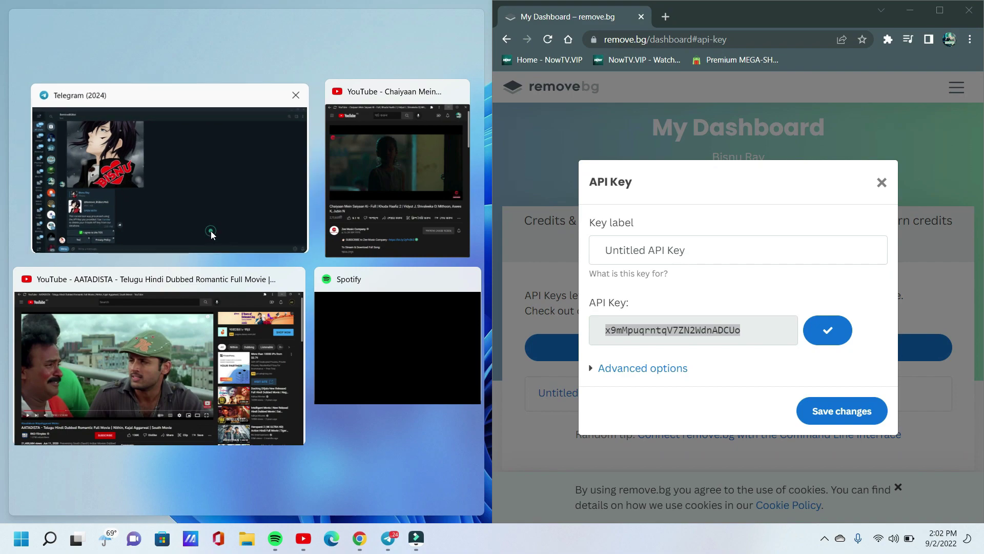
click(210, 231)
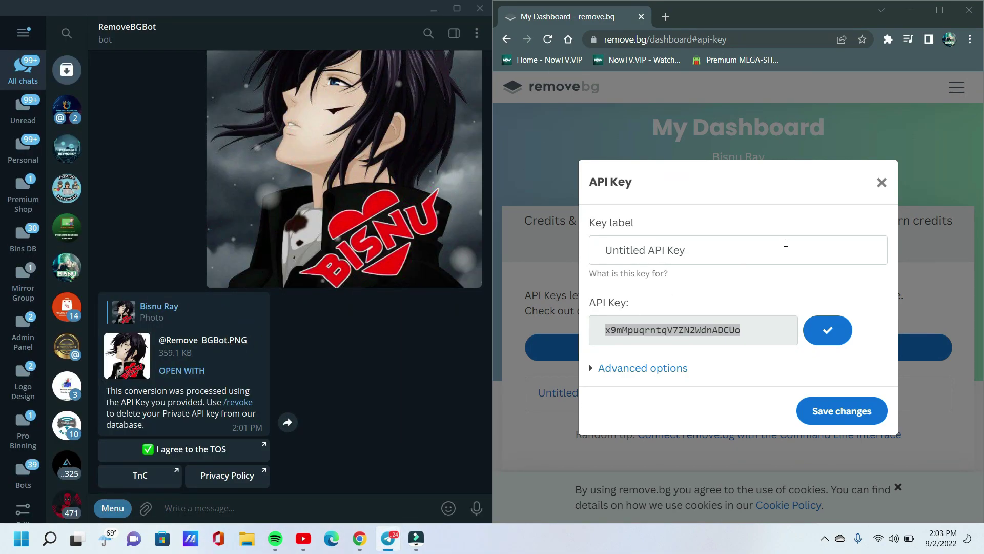
click(879, 183)
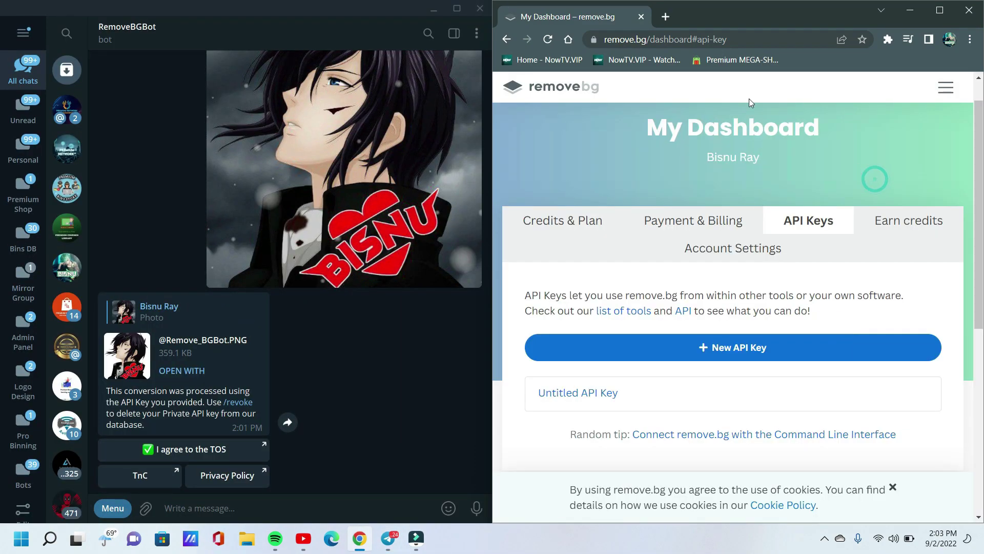
click(666, 17)
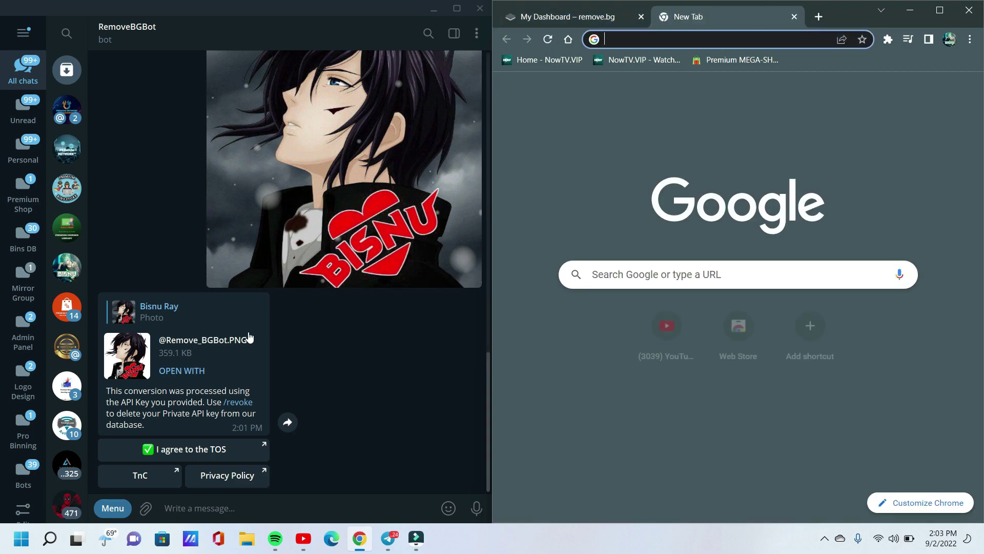
Search Google for 'Smart boy'
click(655, 39)
text(S)
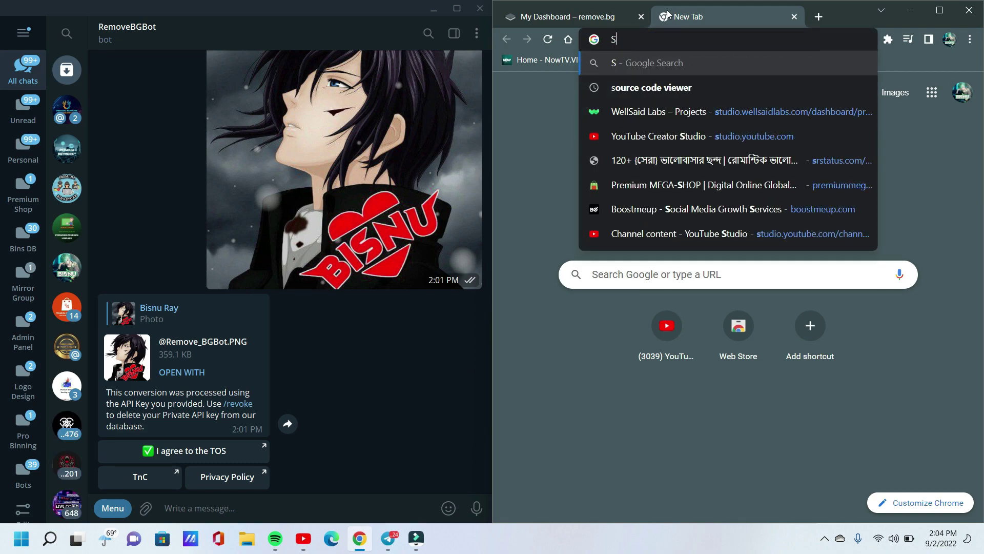
text(mart )
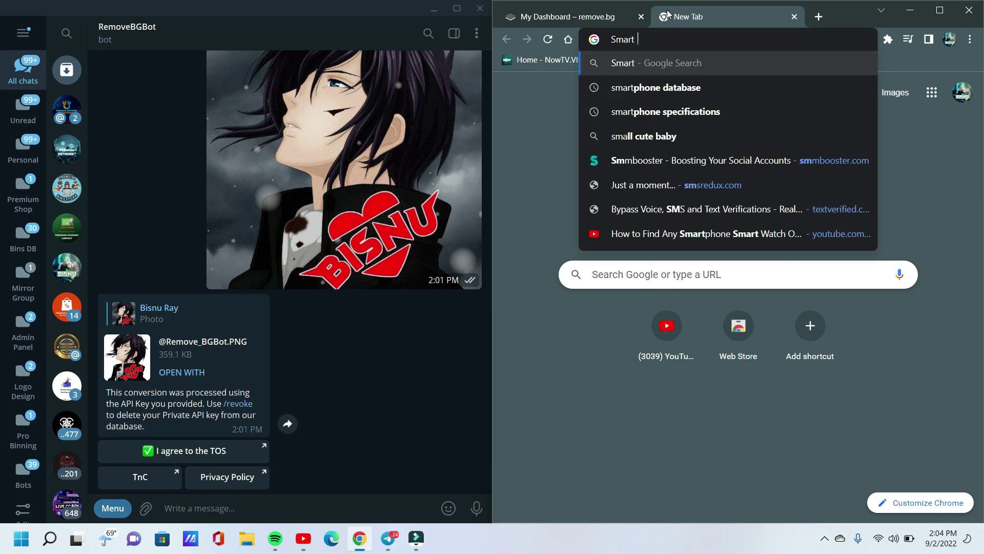
text(boy)
key(Return)
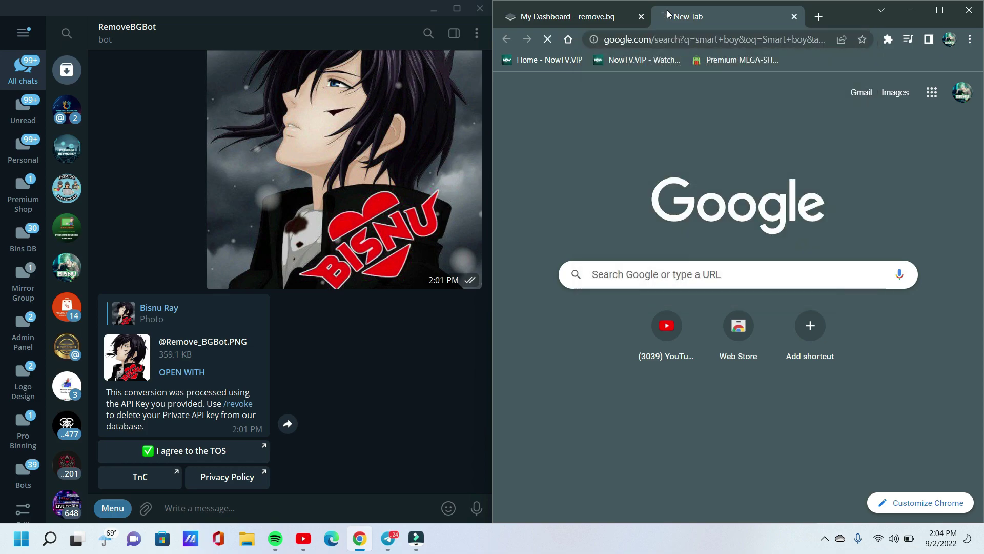
Save a smart boy photo result as boy.jpg and send it to RemoveBGBot
click(619, 257)
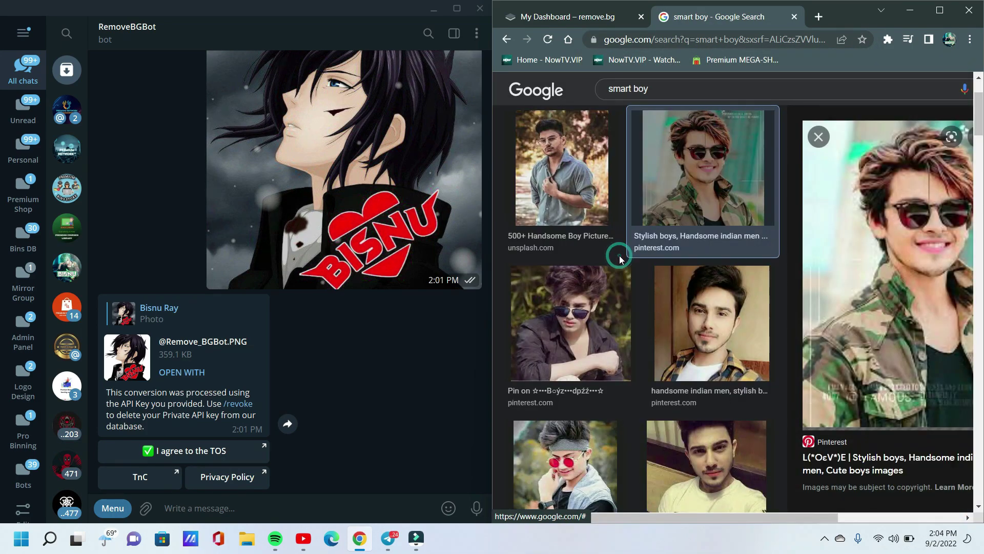
right_click(789, 277)
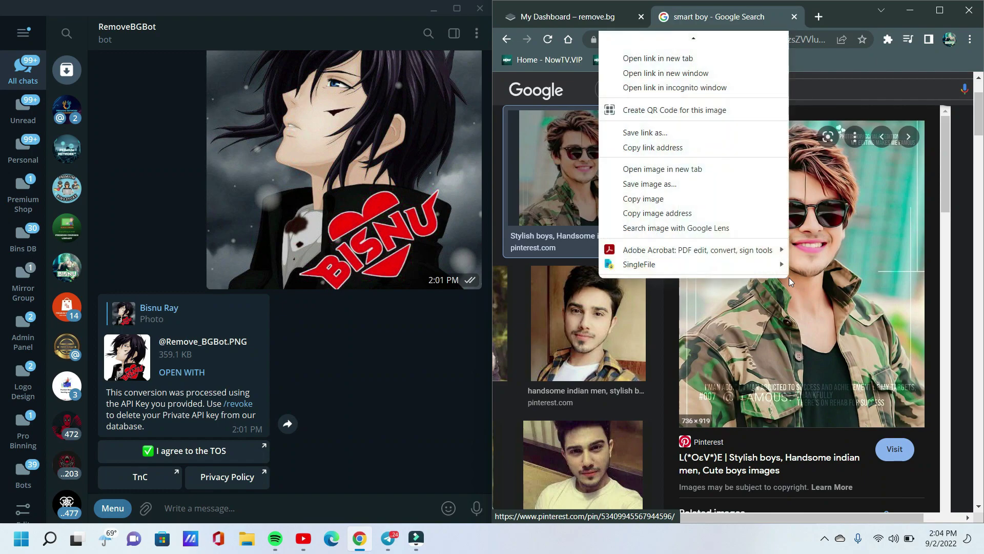
click(650, 183)
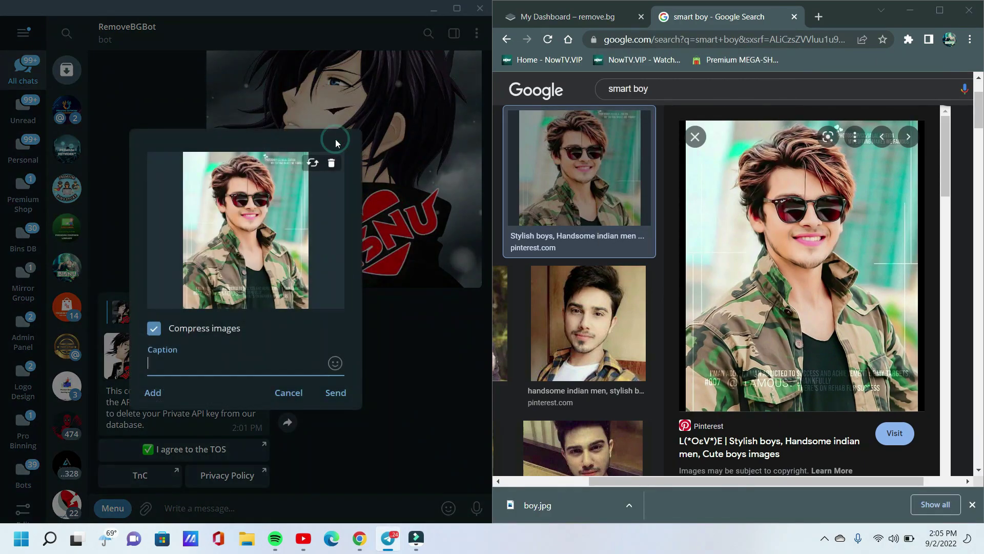
key(Return)
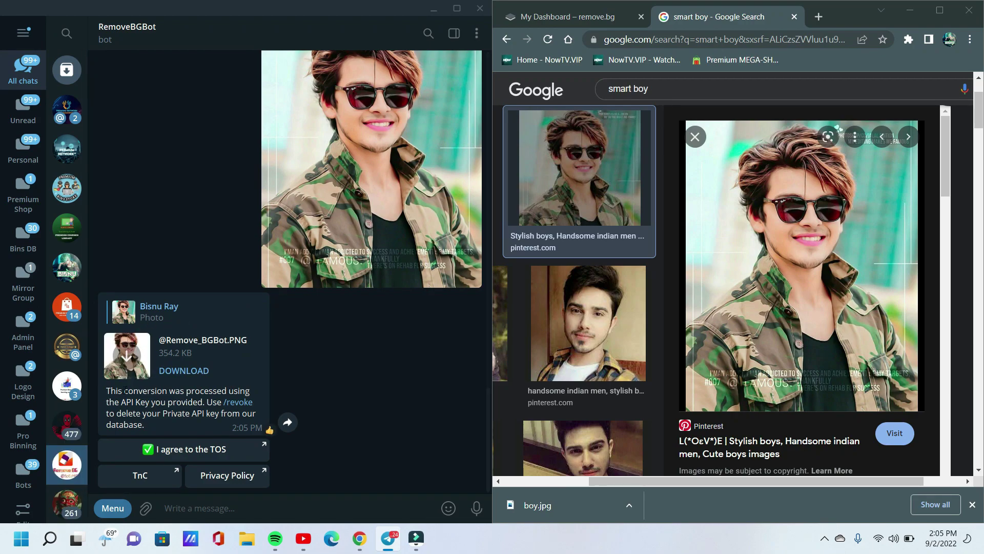
Download the bot's background-removed boy PNG and inspect it full screen, then close the viewer
click(122, 350)
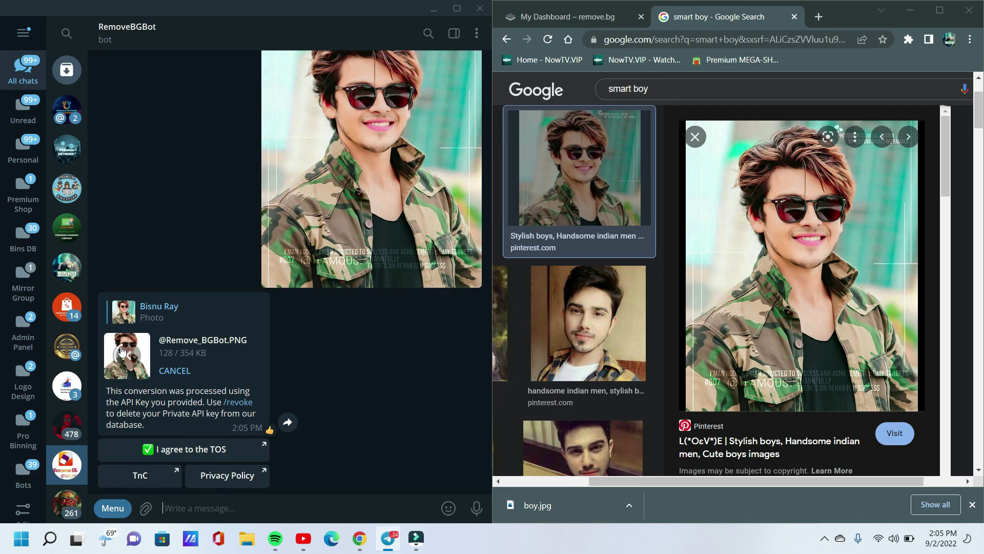
click(121, 350)
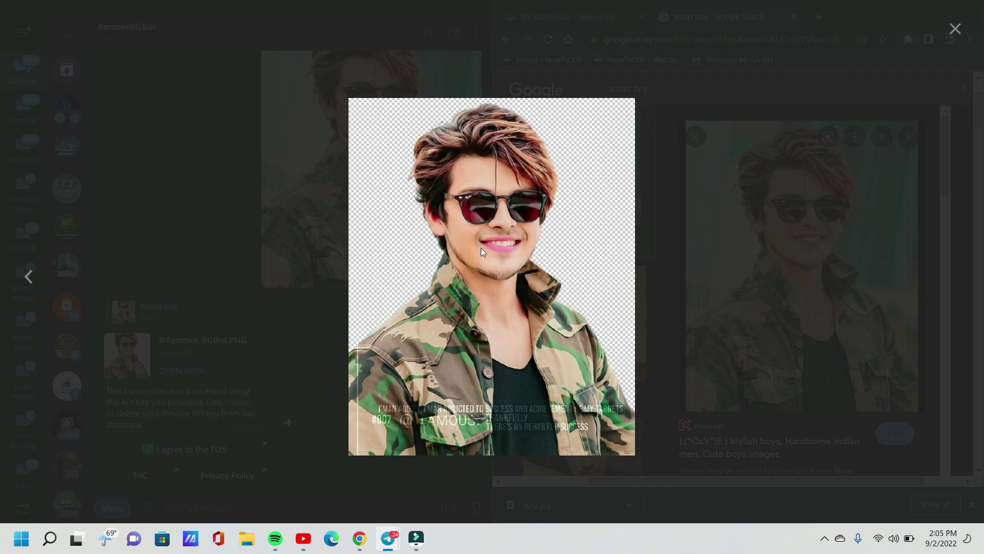
click(970, 21)
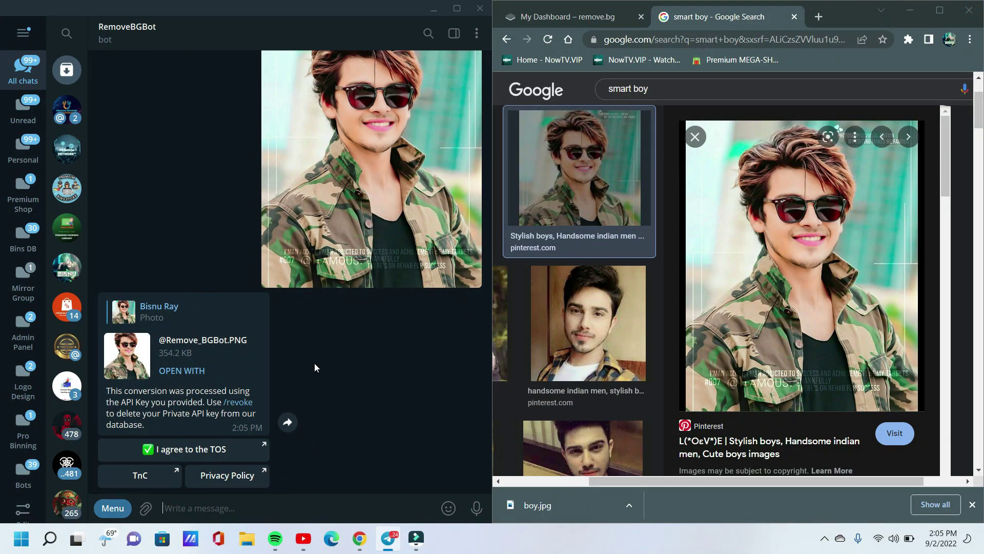
Run a Google search for Flower in a new Chrome tab
click(817, 19)
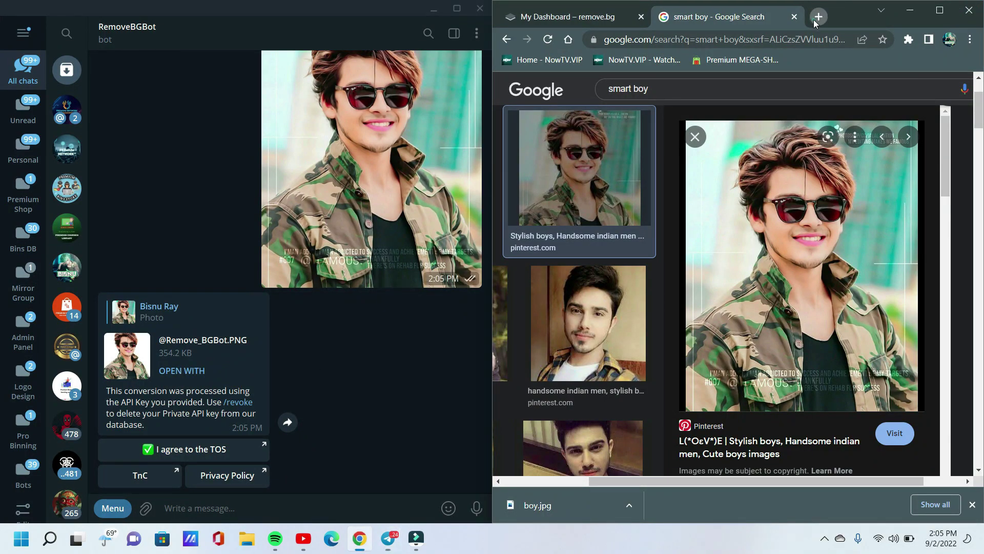
text(Flower)
key(Return)
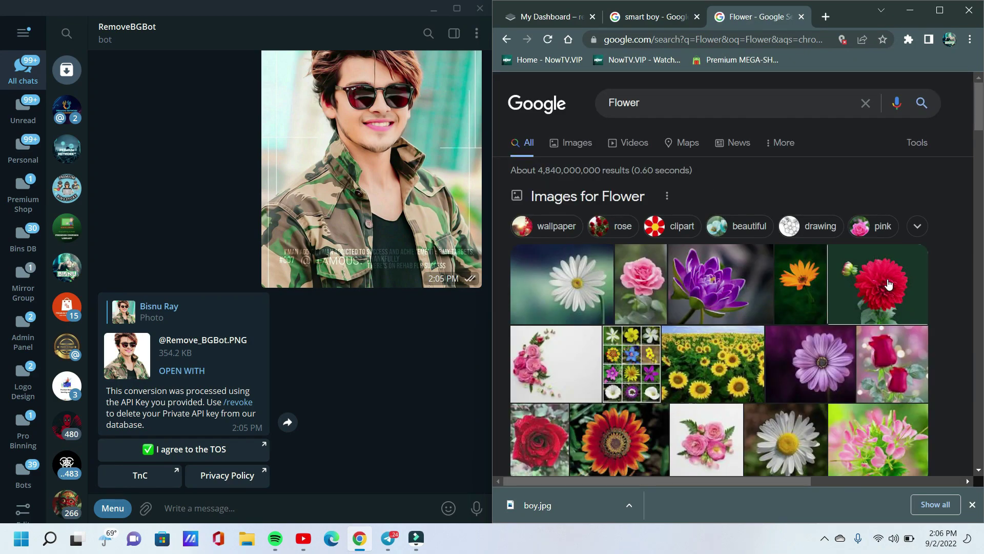
Save the red dahlia image as flower.jpg and drag it into the RemoveBGBot chat
click(887, 281)
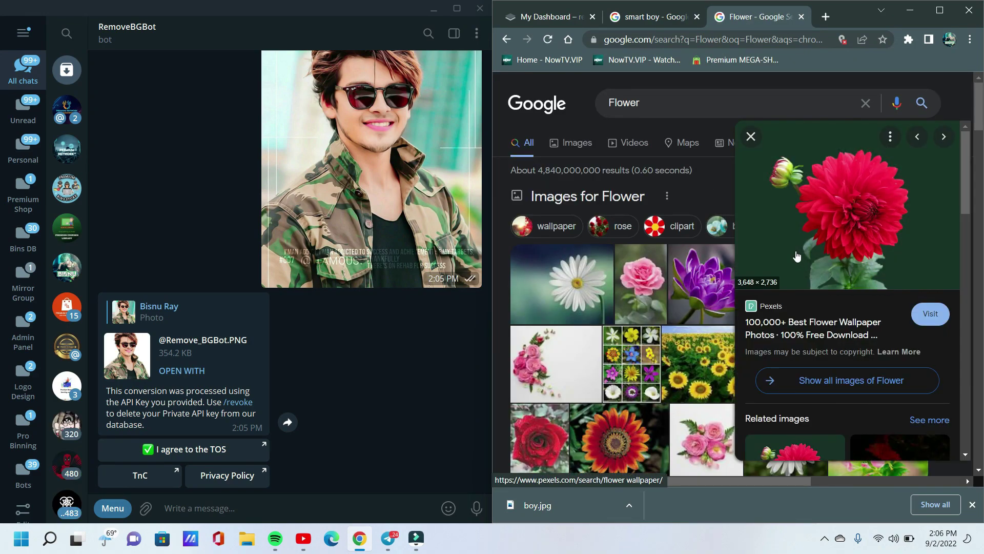
right_click(806, 218)
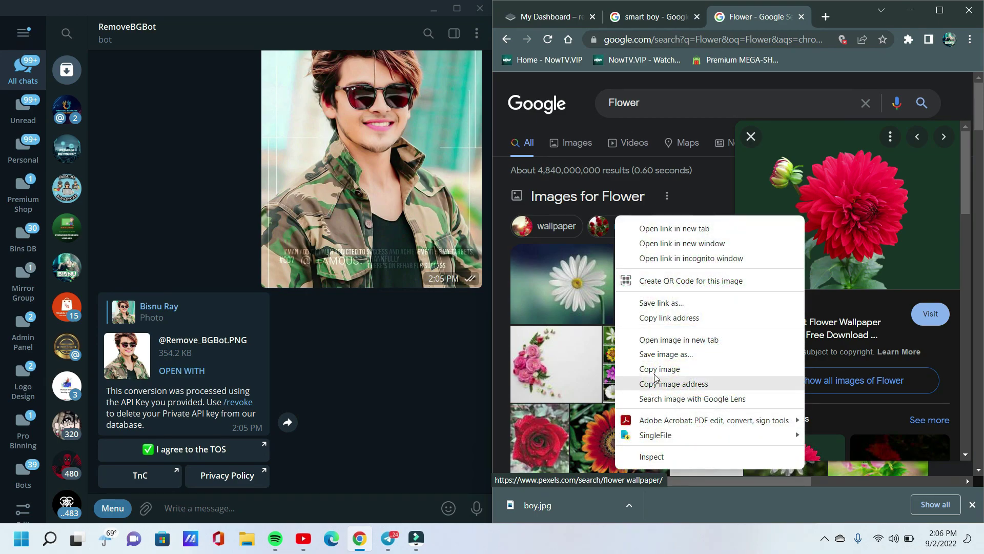
click(679, 353)
drag(542, 505, 216, 338)
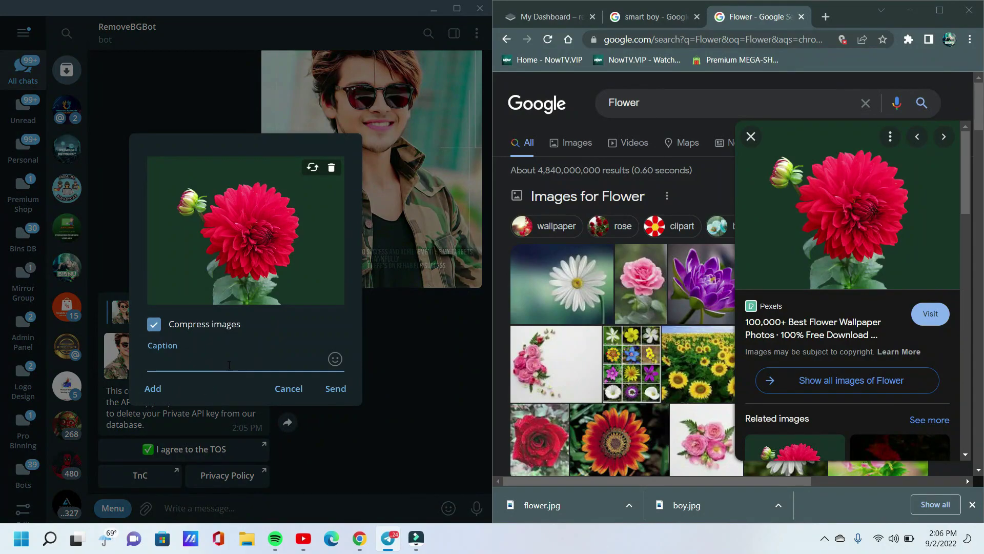
Send the dahlia, download the bot's transparent dahlia PNG and check it full screen
click(334, 389)
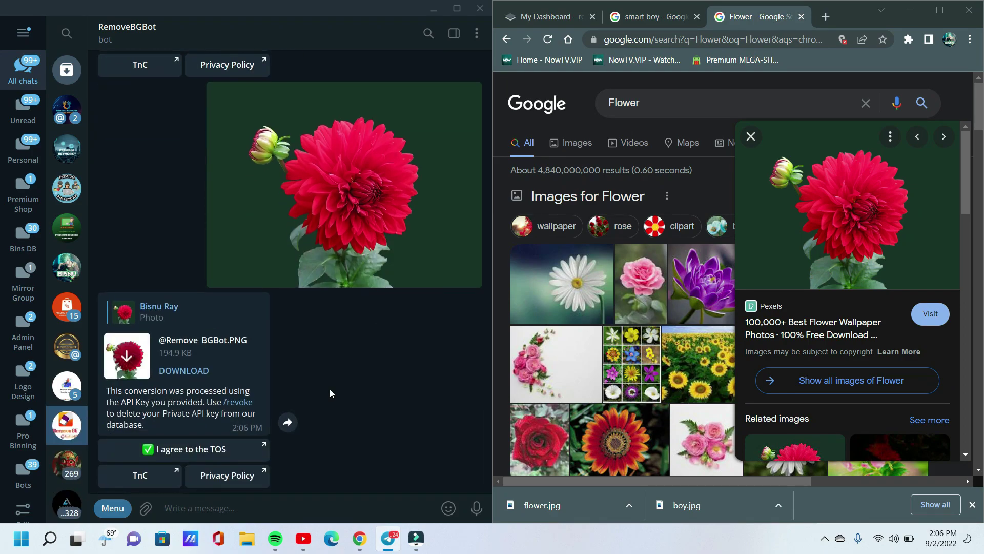
click(140, 348)
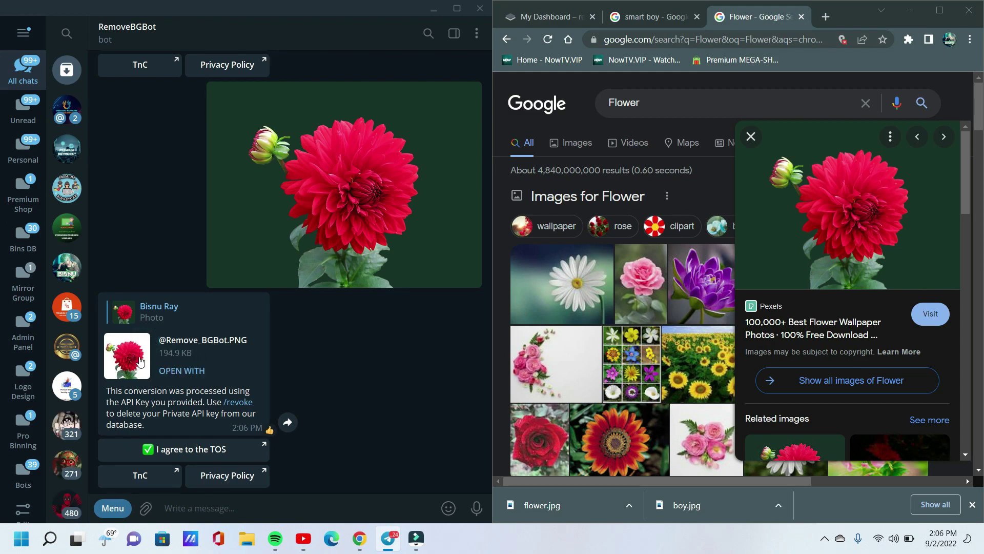
click(139, 358)
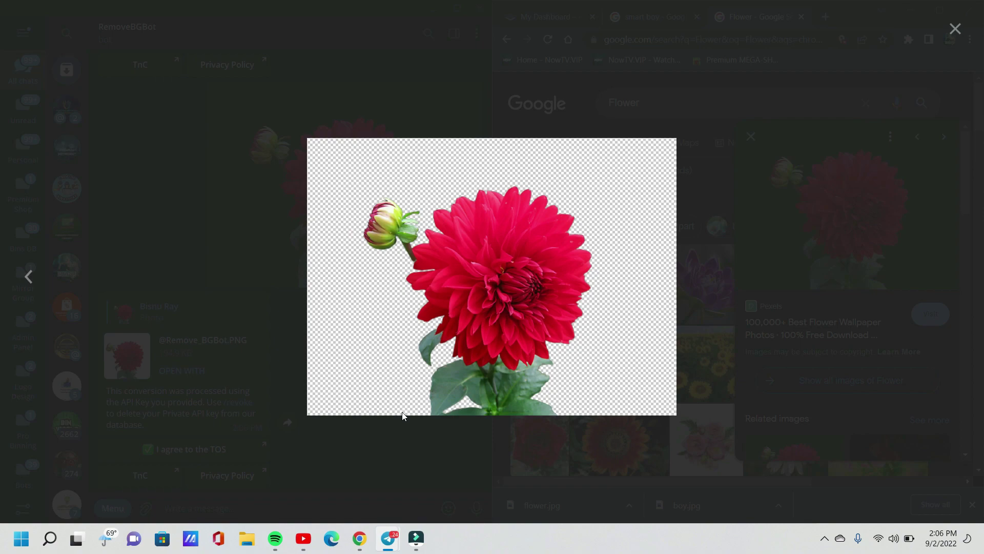
click(955, 28)
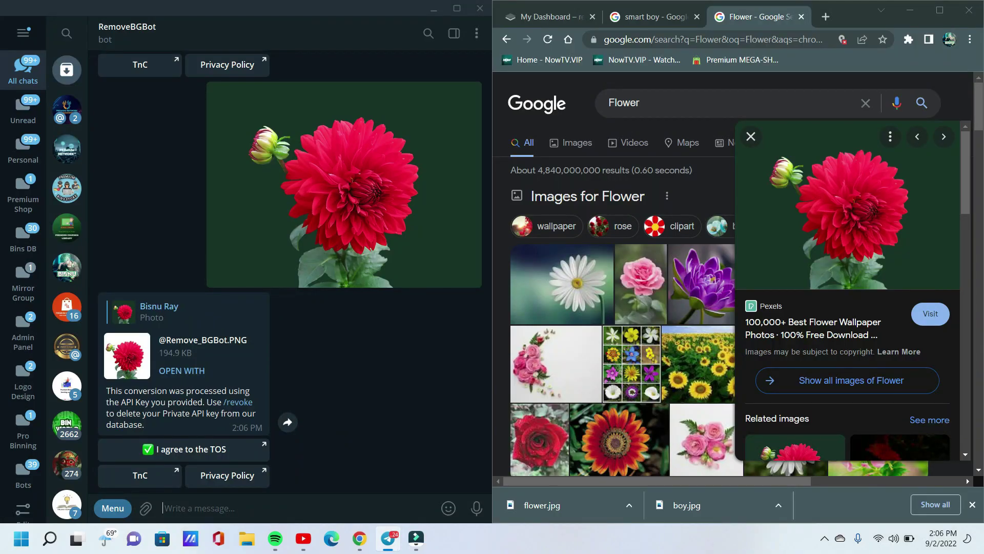
click(750, 137)
Send the orange flower photo to RemoveBGBot
click(618, 439)
right_click(702, 250)
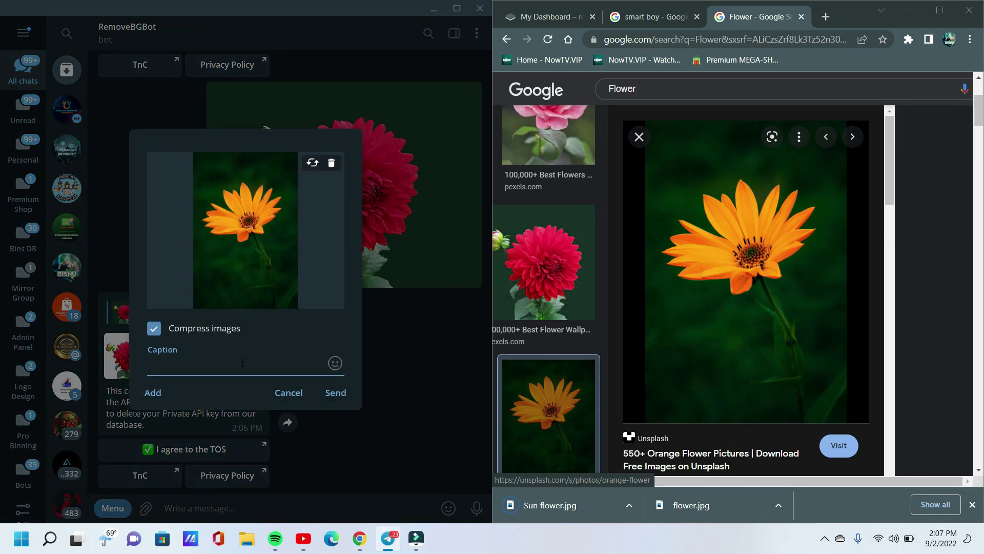
key(Return)
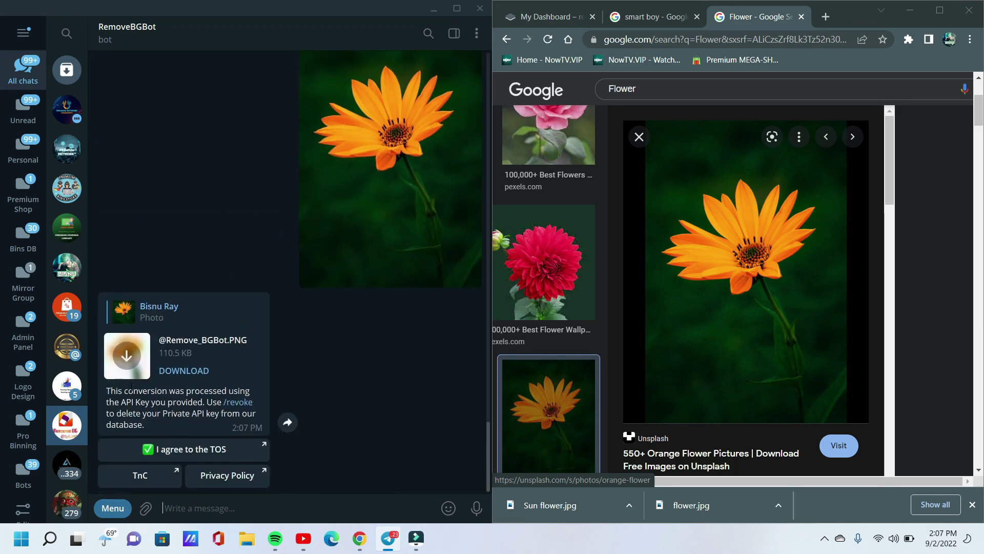
Download the returned orange flower PNG and compare it full screen with the original photo
click(136, 375)
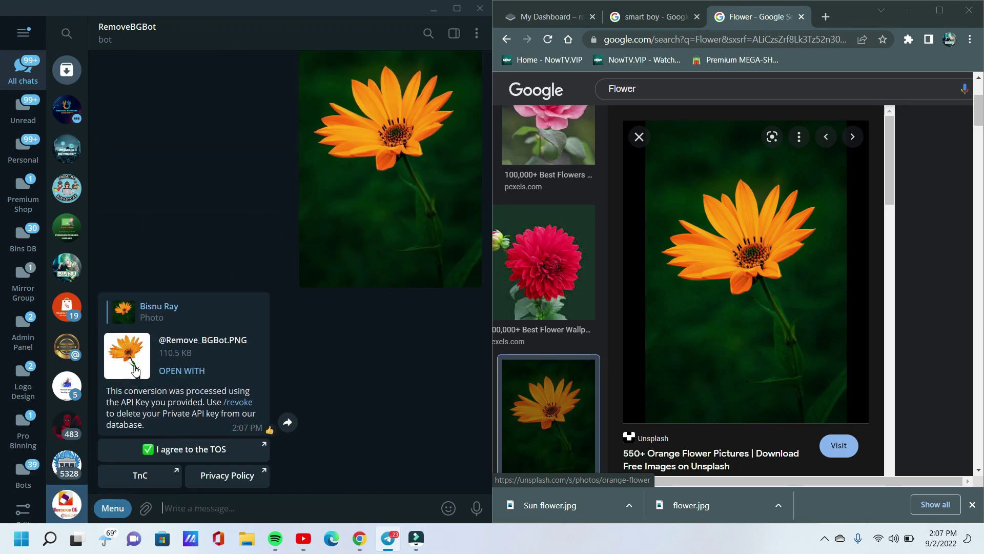
click(138, 351)
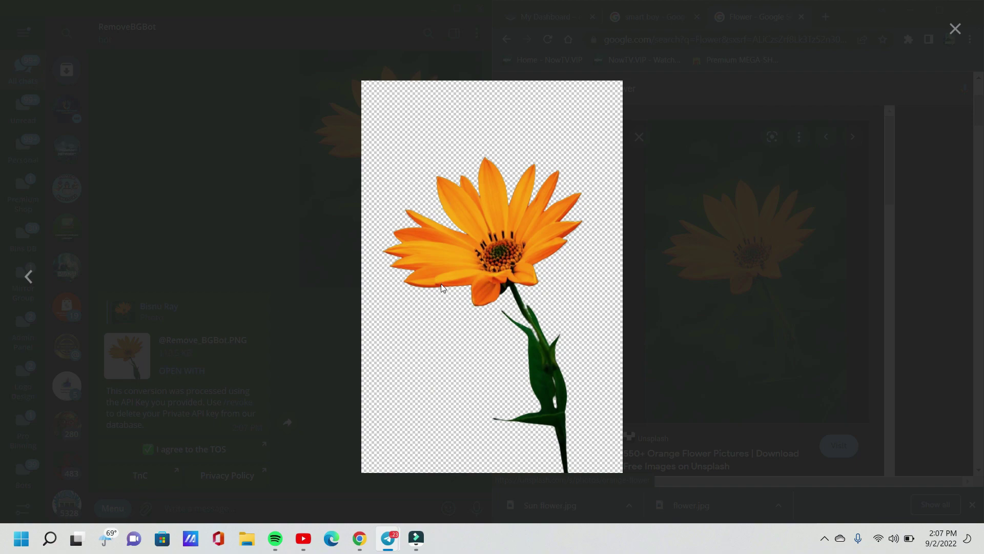
click(955, 28)
click(443, 191)
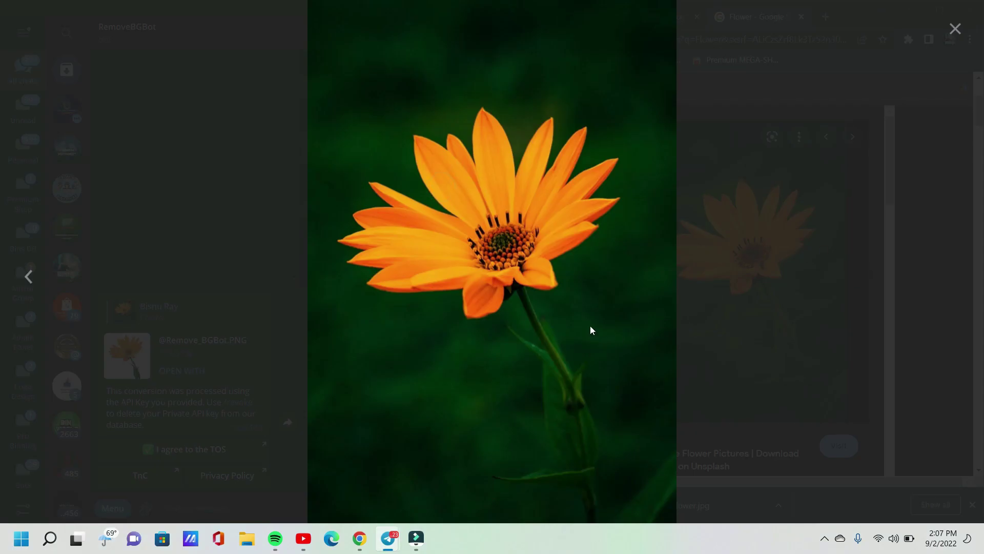
click(951, 37)
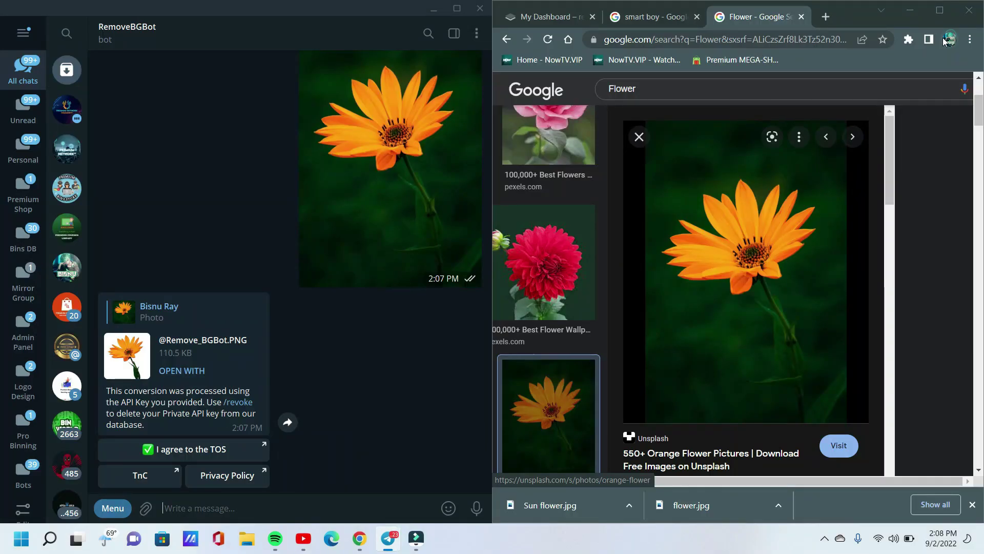
click(127, 365)
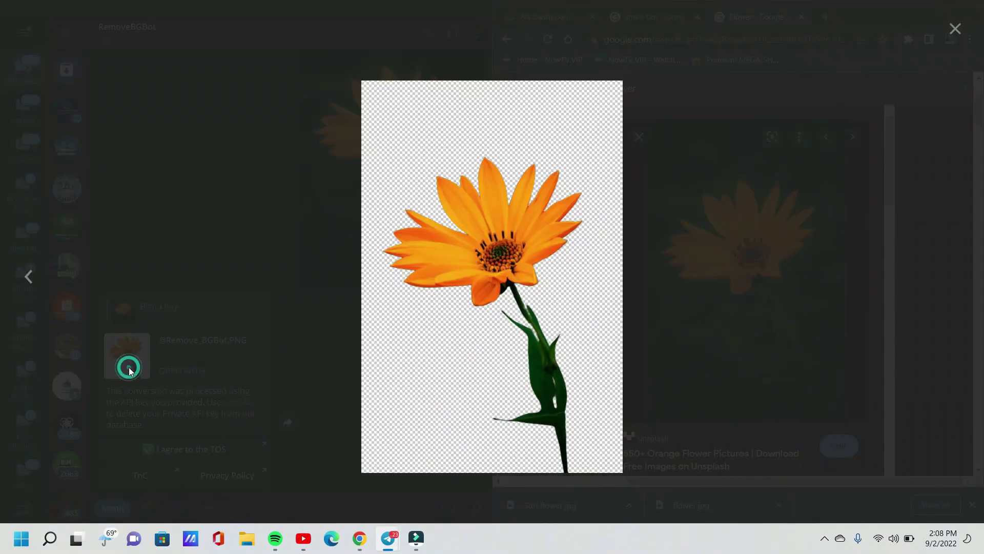
key(Escape)
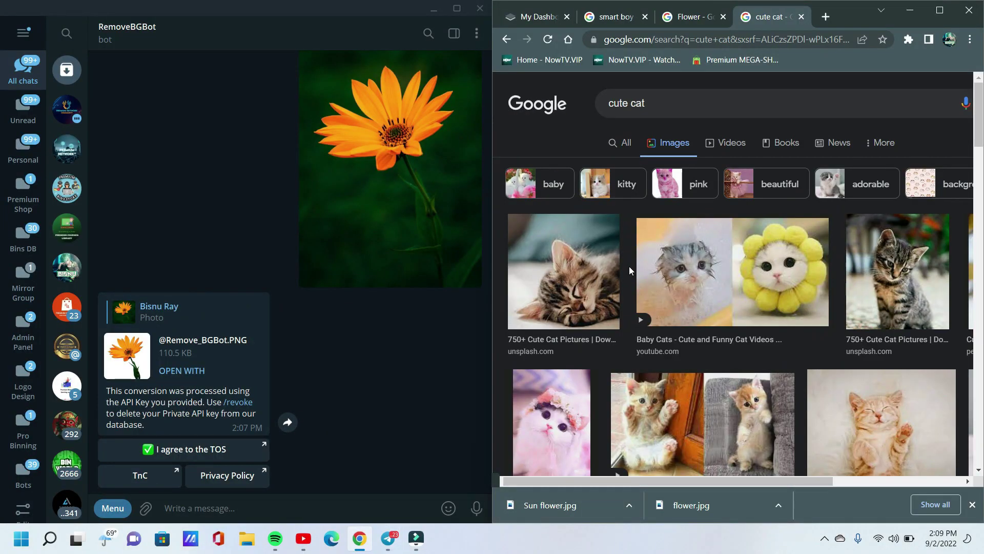
Save the pink cartoon cat from the cute cat results as Cat.webp and drop it into Telegram
scroll(629, 266, down, 5)
scroll(629, 266, down, 5)
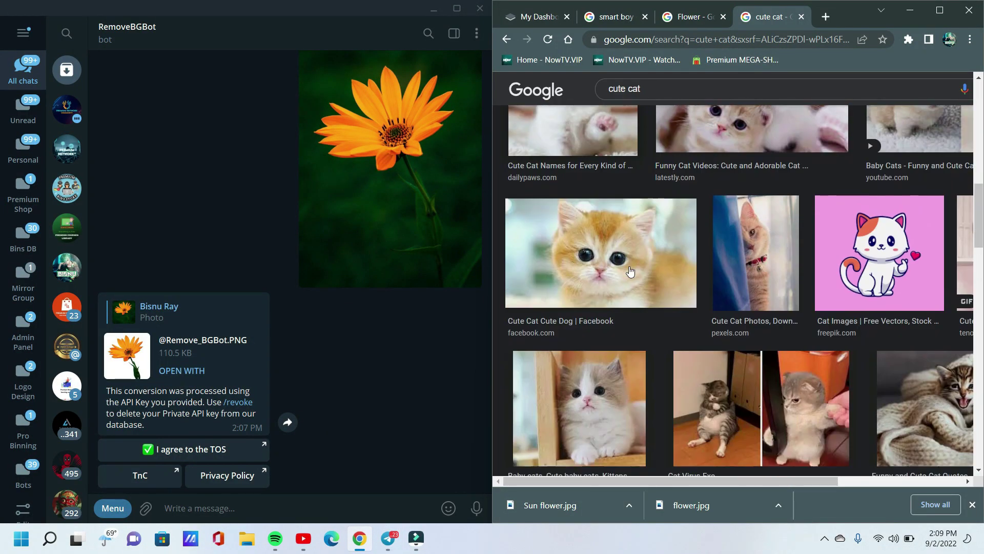
click(907, 224)
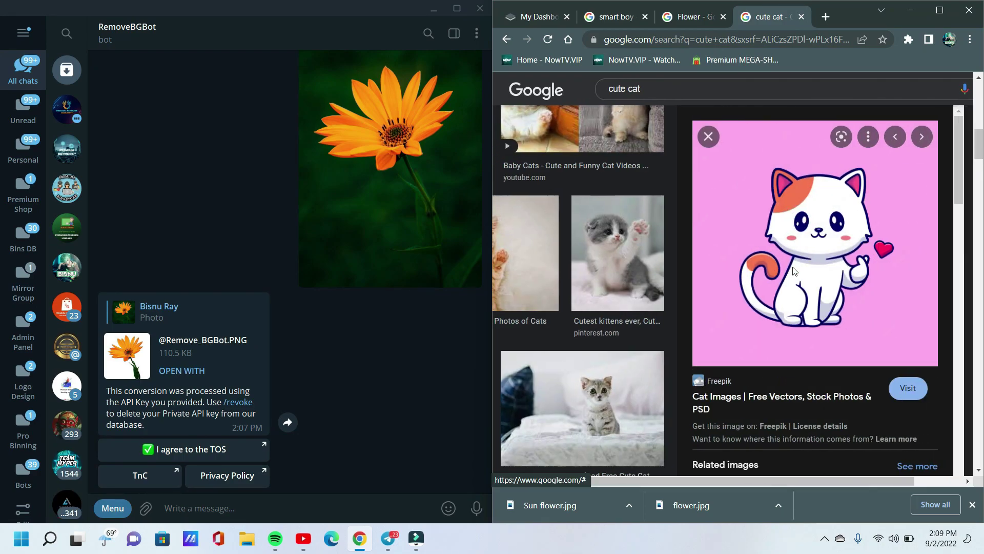
right_click(794, 272)
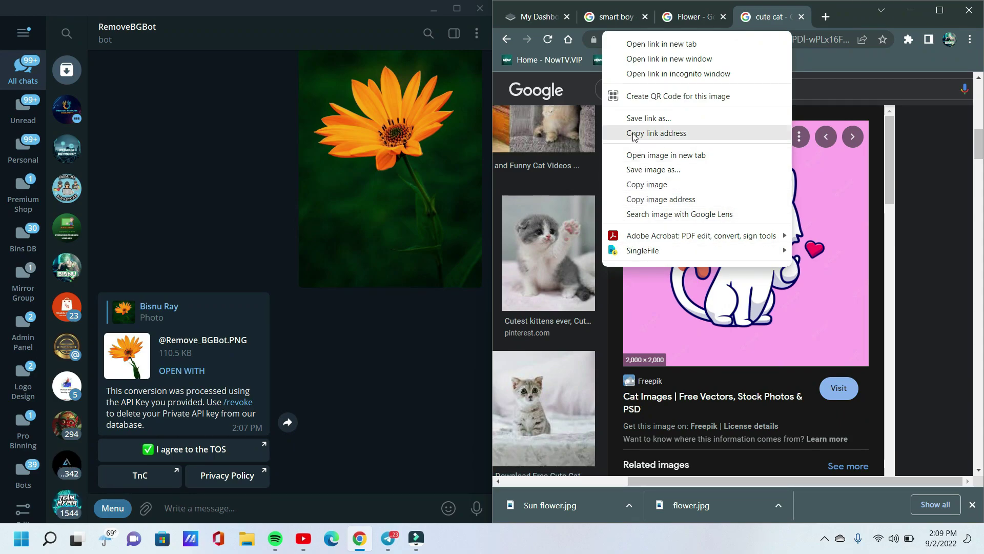
click(649, 171)
drag(649, 174, 448, 386)
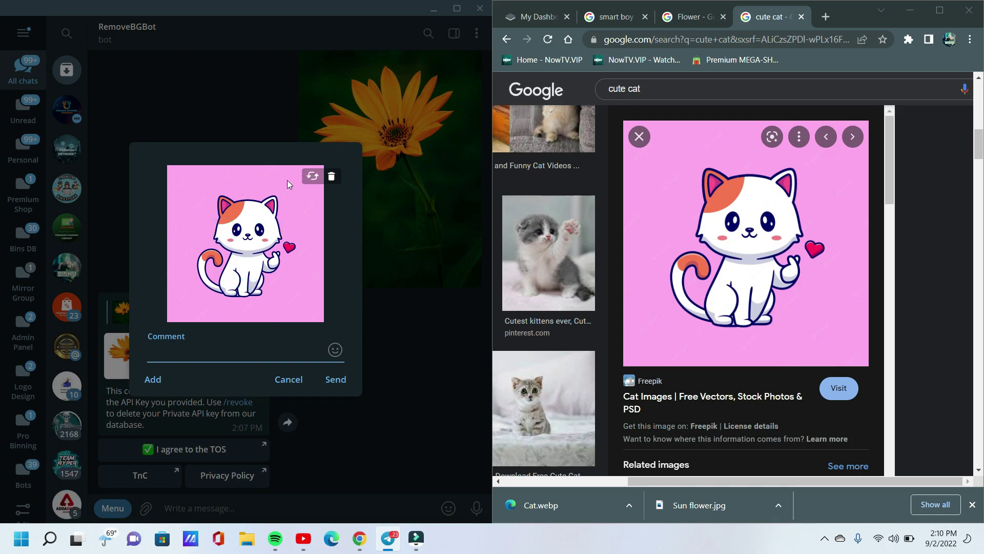
Send the cat, download the bot's 88.1 KB Remove_BGBot.PNG reply and view it full screen
key(Return)
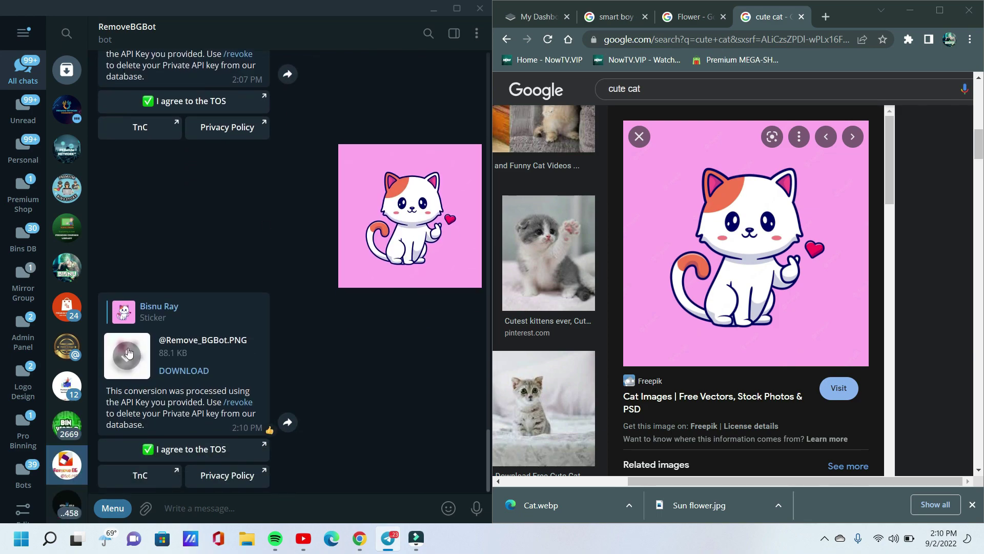
click(129, 370)
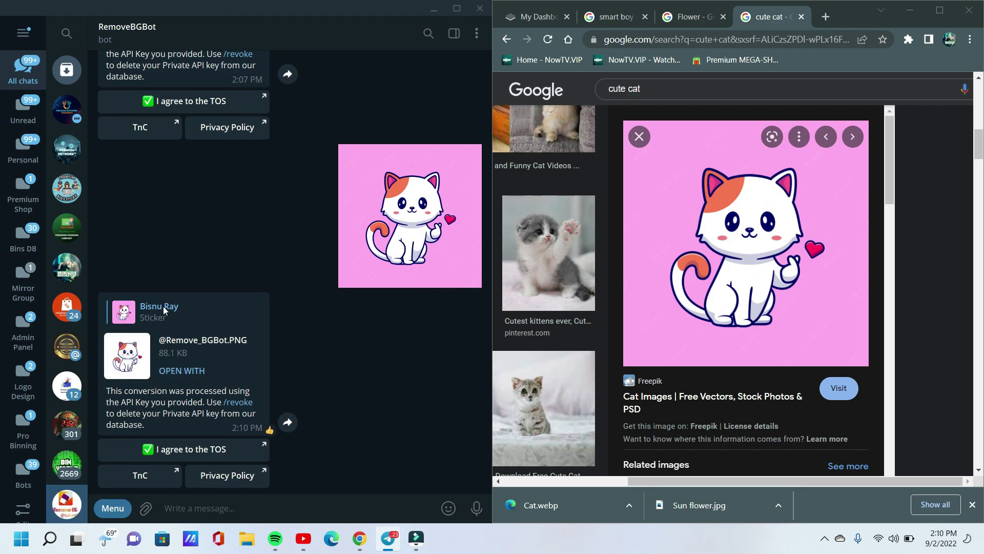
click(123, 370)
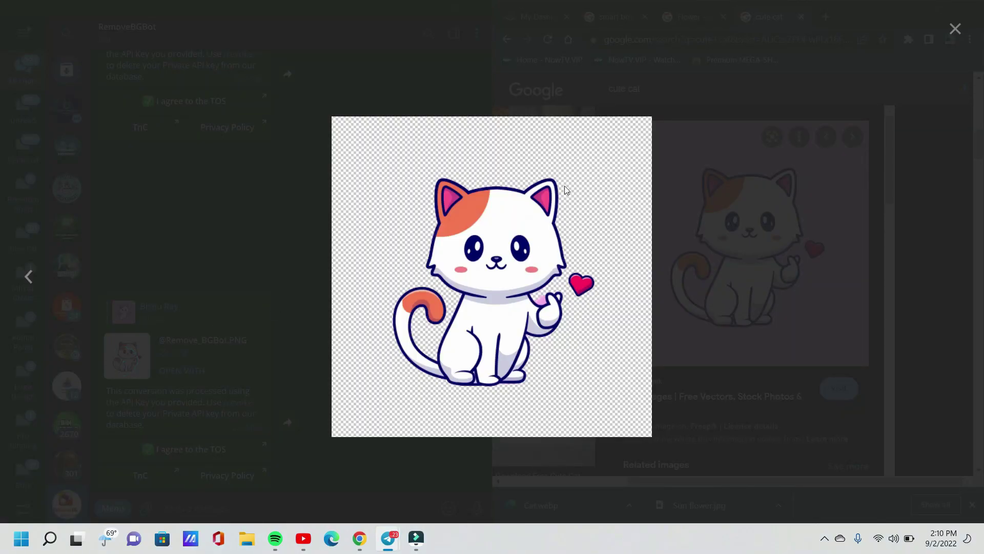